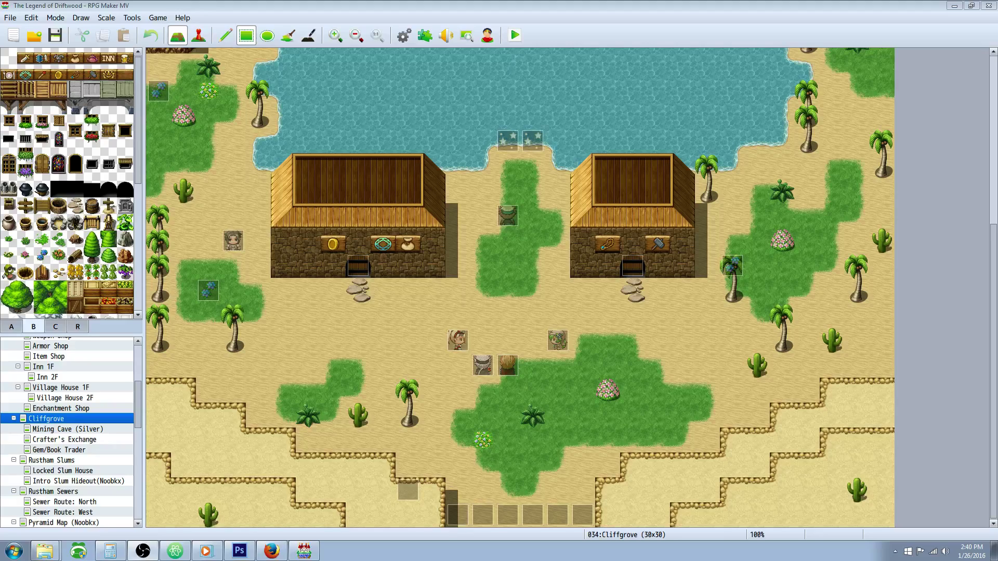
- Open the plugin manager and locate YEP_ItemSynthesis and YEP_X_ItemUpgradeSlots among the installed plugins
{"action": "left_click", "coordinate": [420, 40]}
{"action": "scroll", "coordinate": [468, 244], "scroll_direction": "down", "scroll_amount": 4}
{"action": "left_click", "coordinate": [359, 299]}
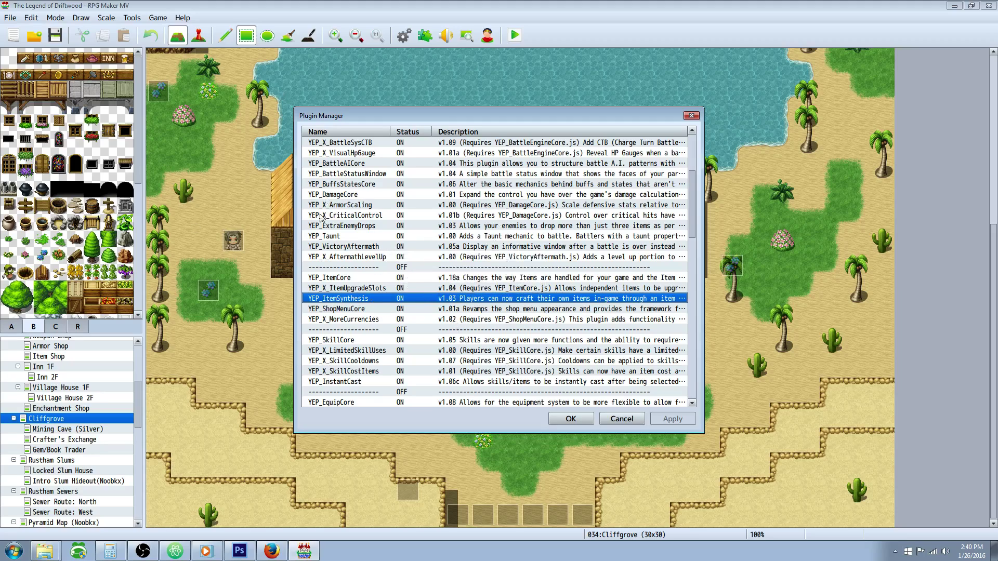
{"action": "left_click", "coordinate": [352, 290]}
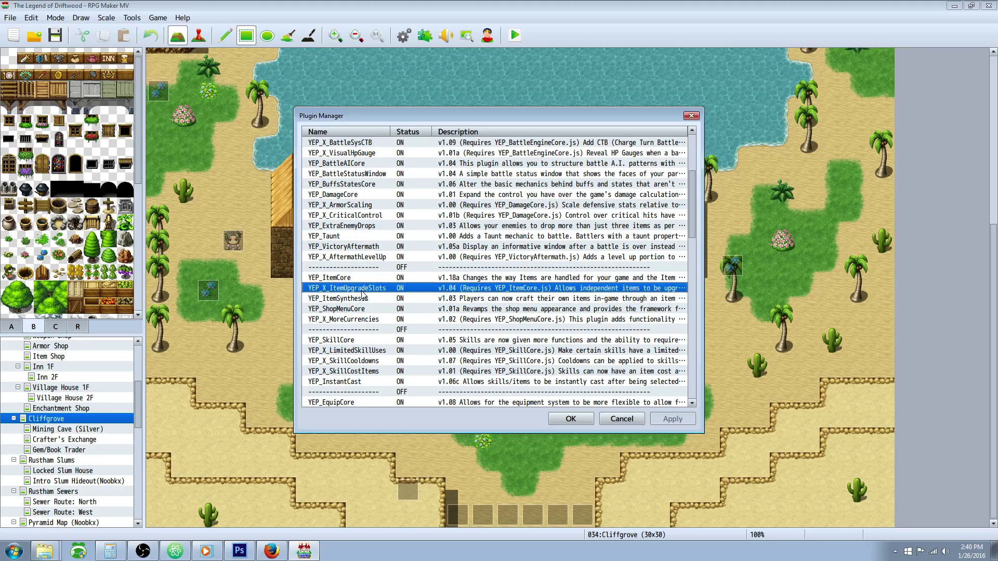
{"action": "left_click", "coordinate": [346, 300]}
{"action": "scroll", "coordinate": [347, 302], "scroll_direction": "up", "scroll_amount": 5}
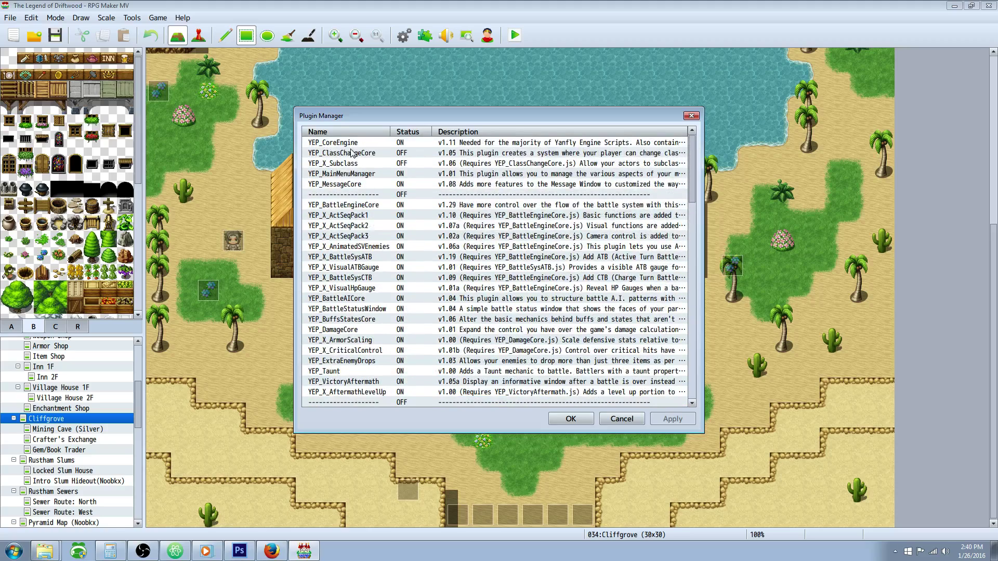
- Check the list order of YEP_CoreEngine and YEP_ItemCore, and open the settings of the YEP_ItemSynthesis plugin
{"action": "left_click", "coordinate": [353, 146]}
{"action": "scroll", "coordinate": [381, 192], "scroll_direction": "down", "scroll_amount": 5}
{"action": "left_click", "coordinate": [344, 247]}
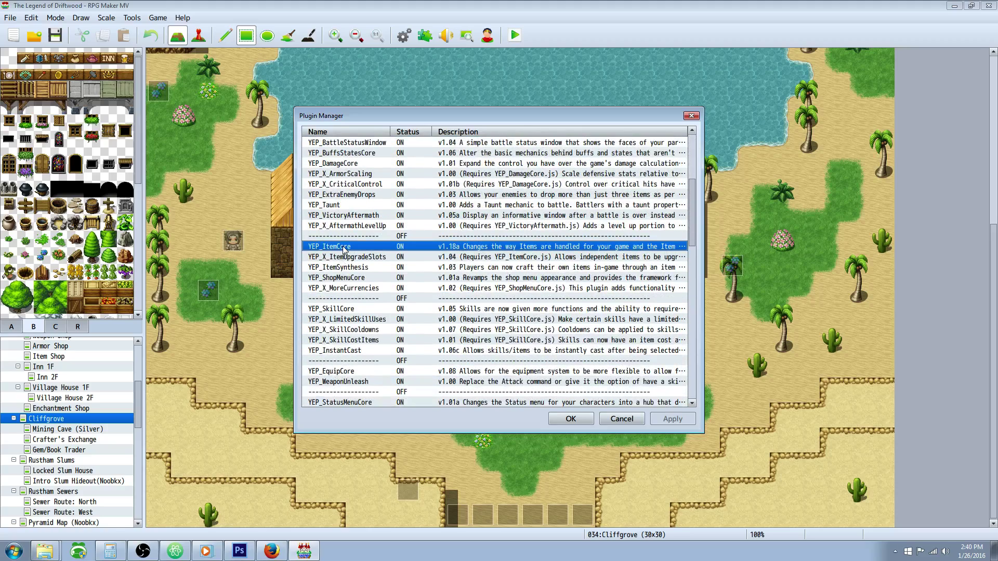
{"action": "left_click", "coordinate": [362, 270]}
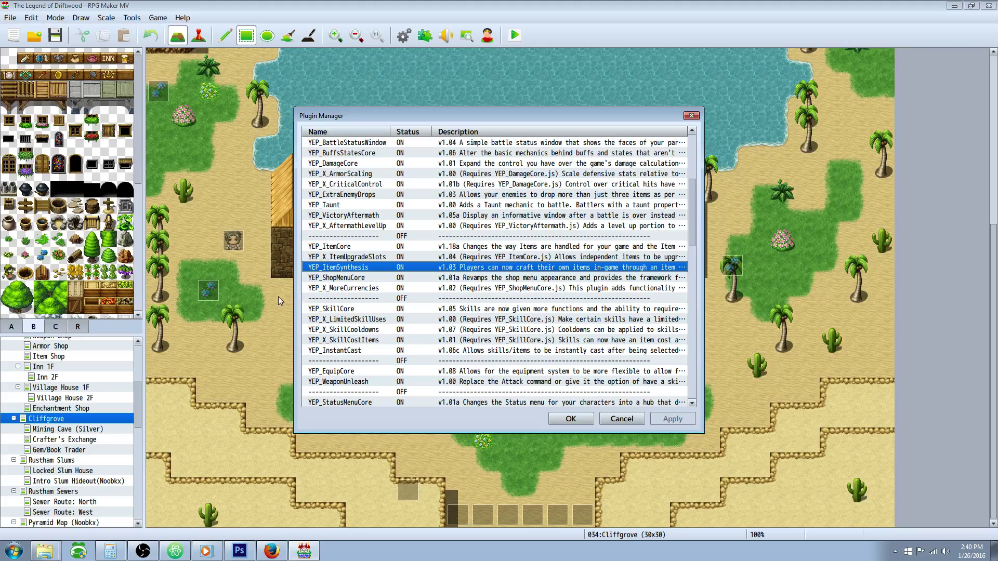
{"action": "double_click", "coordinate": [362, 269]}
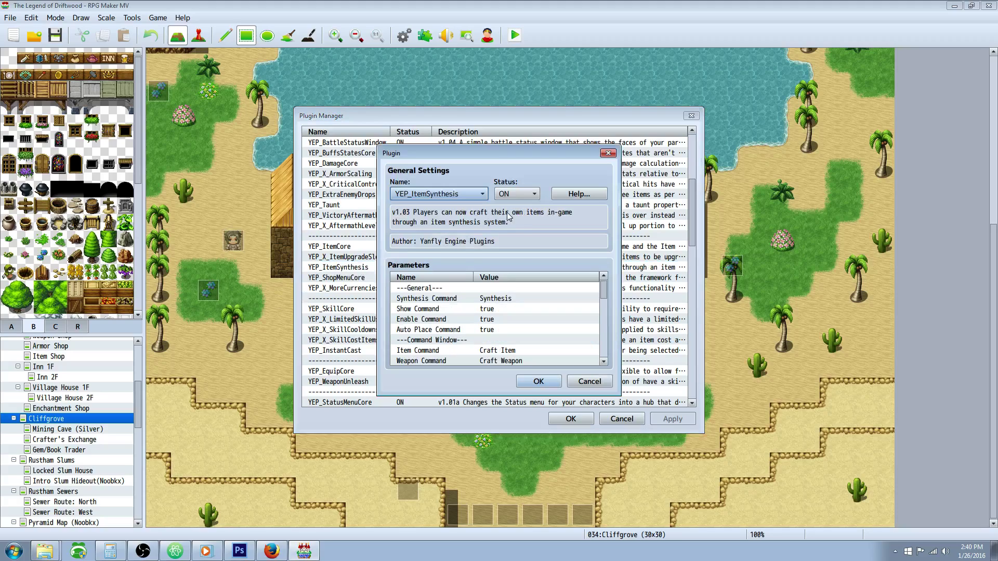
- Review the General parameters of YEP_ItemSynthesis: Synthesis Command, Show Command, Enable Command and Auto Place Command
{"action": "left_click", "coordinate": [483, 312]}
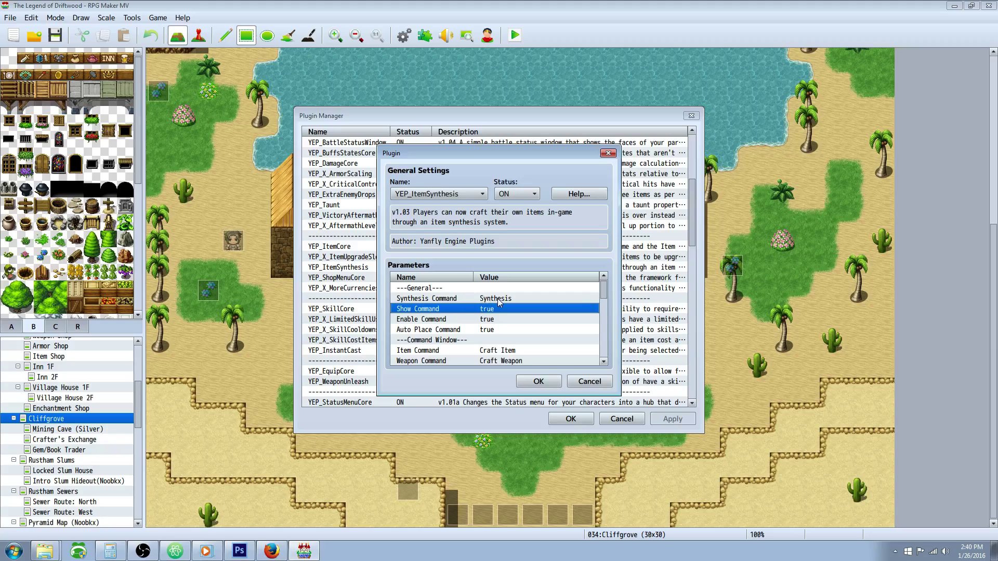
{"action": "left_click", "coordinate": [471, 300]}
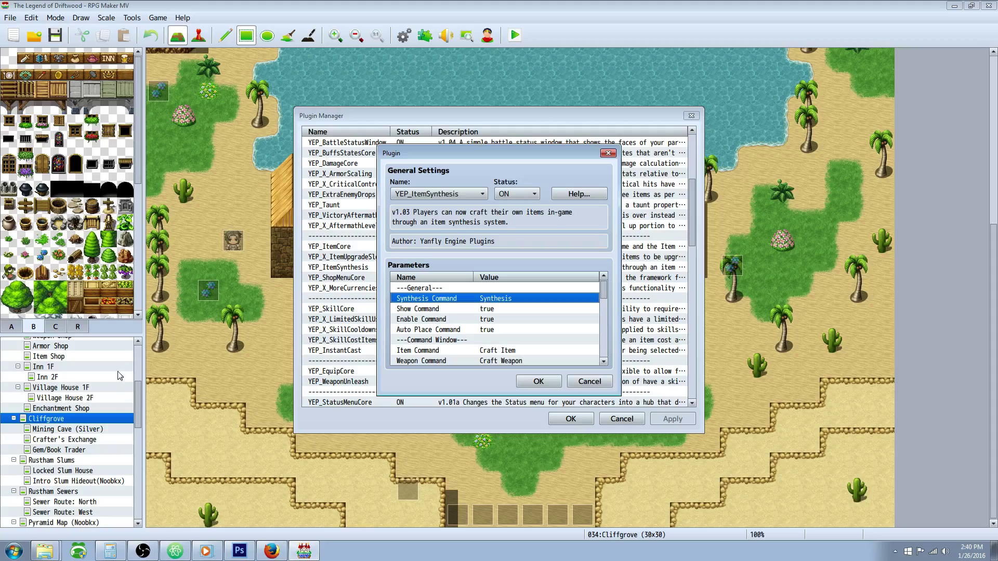
{"action": "left_click", "coordinate": [499, 309]}
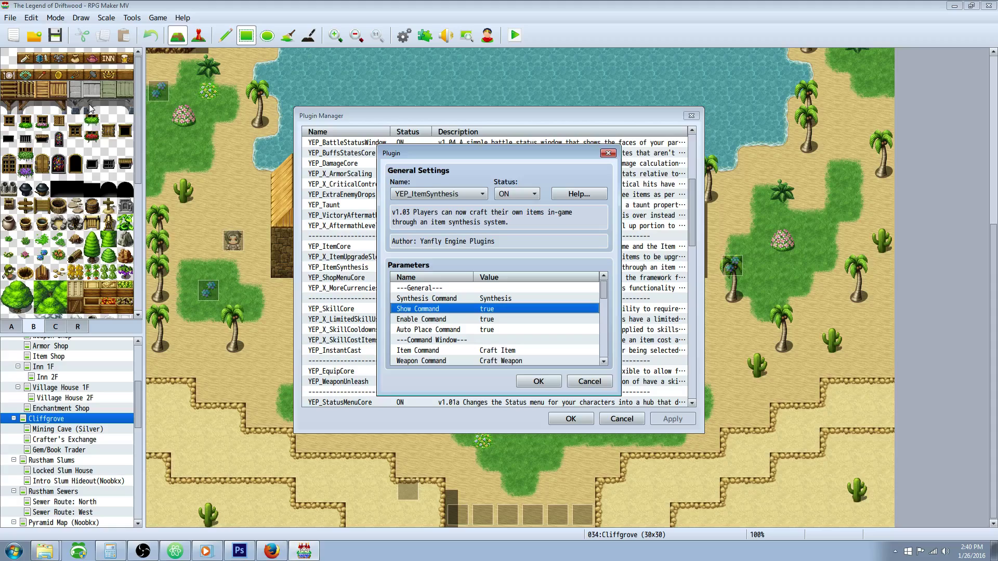
{"action": "left_click", "coordinate": [476, 320]}
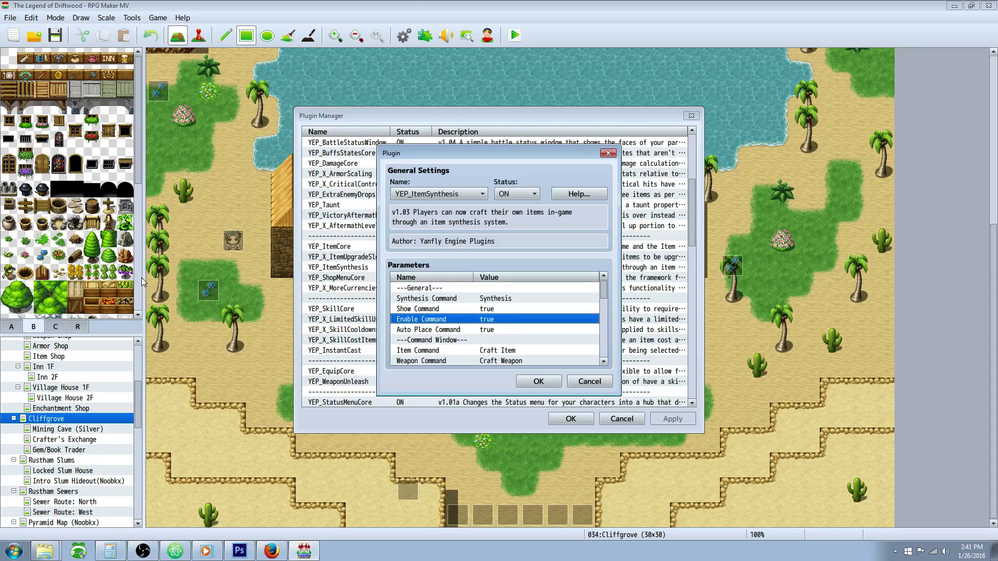
{"action": "left_click", "coordinate": [471, 331]}
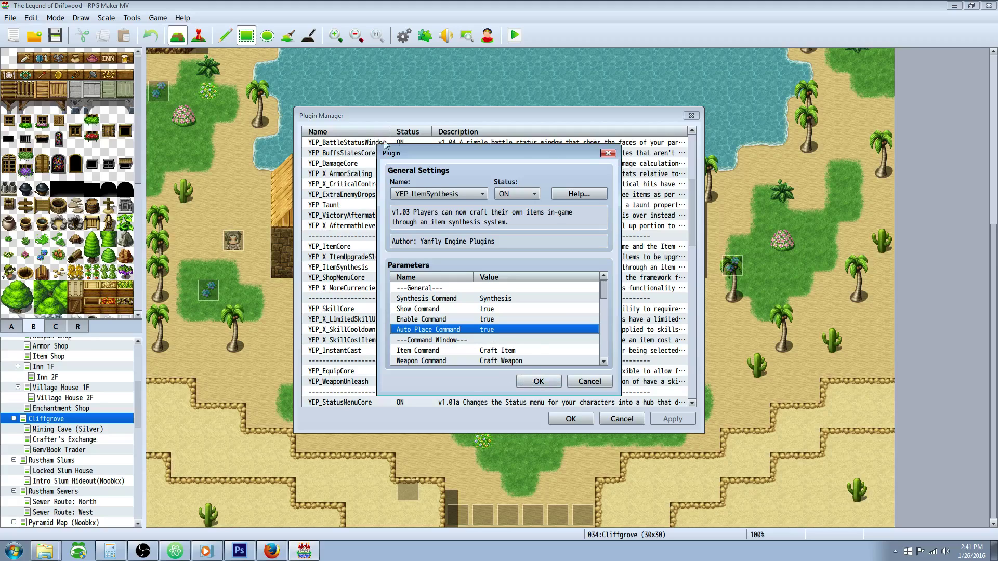
- Review the Item Command, Weapon Command and Armor Command parameters in the Command Window section
{"action": "scroll", "coordinate": [471, 337], "scroll_direction": "down", "scroll_amount": 2}
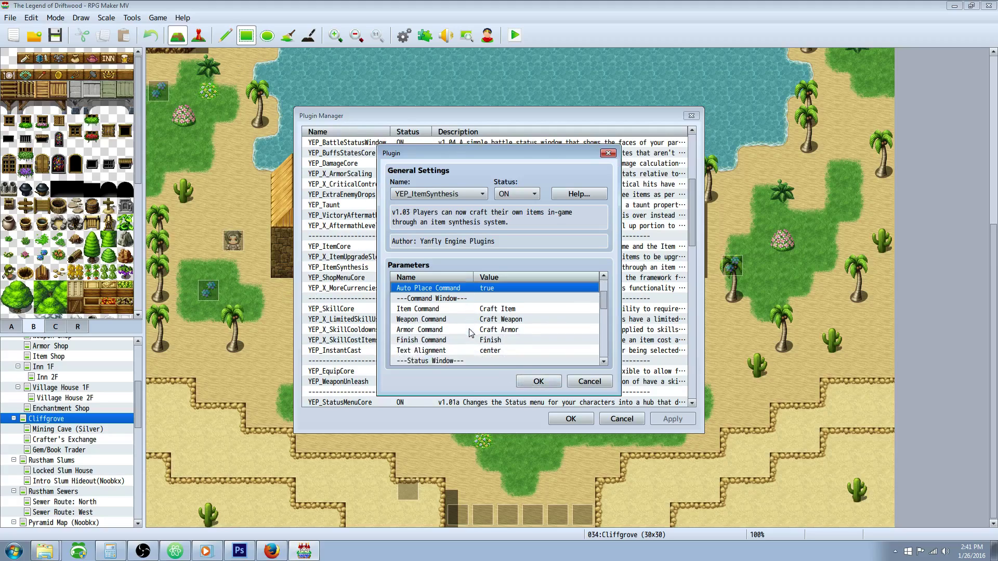
{"action": "left_click", "coordinate": [494, 308]}
{"action": "scroll", "coordinate": [460, 323], "scroll_direction": "down", "scroll_amount": 1}
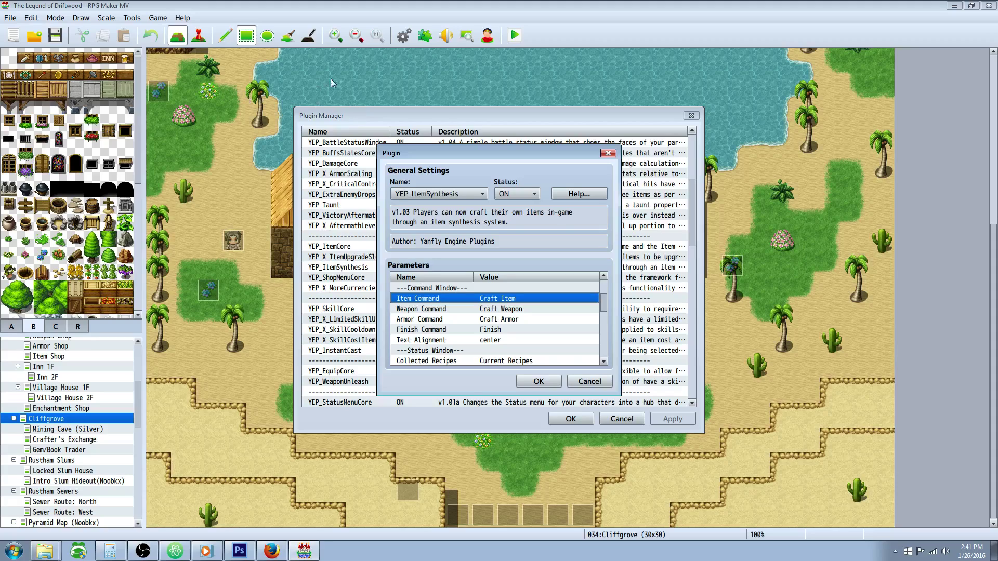
{"action": "left_click", "coordinate": [494, 309]}
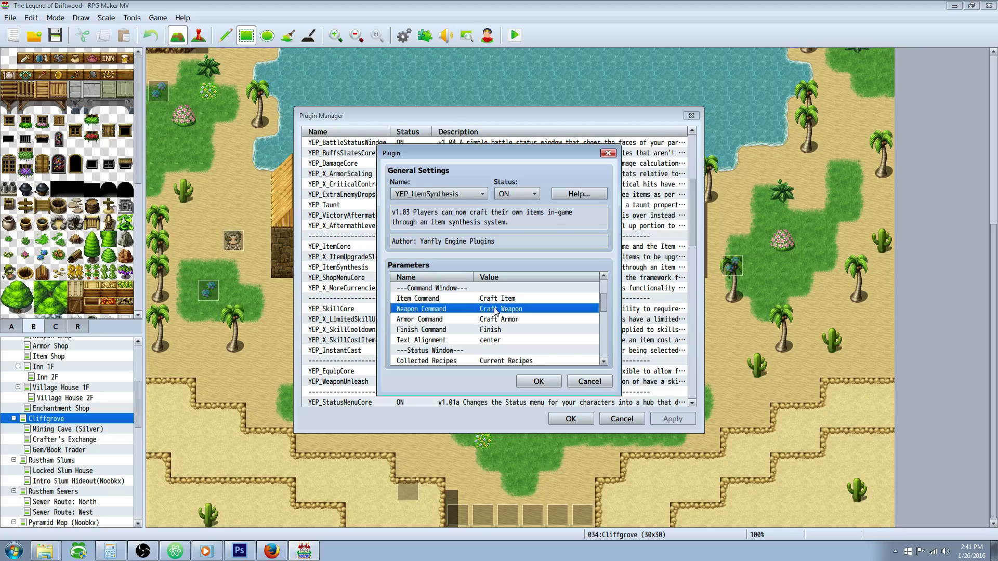
{"action": "left_click", "coordinate": [496, 320]}
- Read the descriptions of the Finish Command and Text Alignment parameters, keeping their values
{"action": "left_click", "coordinate": [488, 331]}
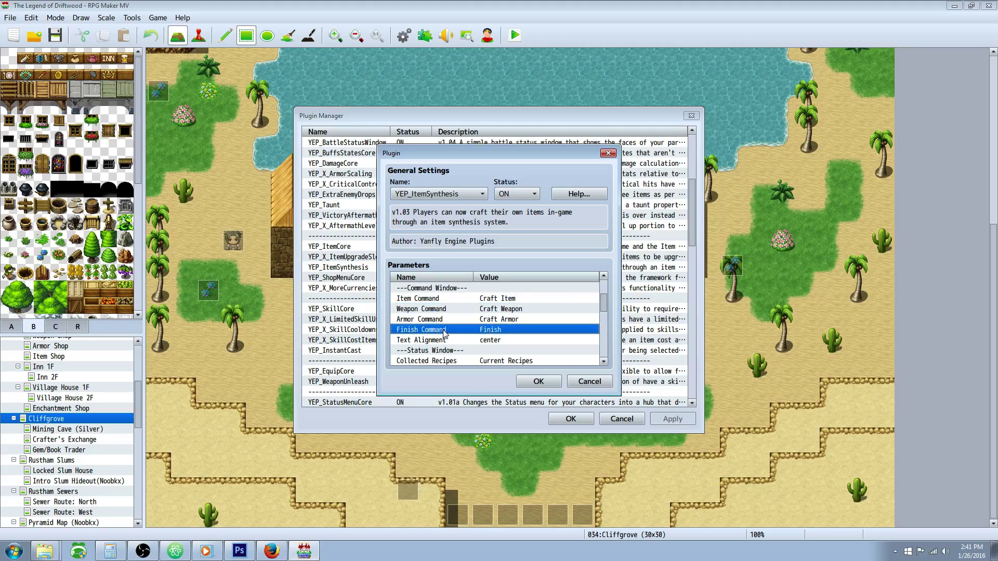
{"action": "double_click", "coordinate": [482, 330]}
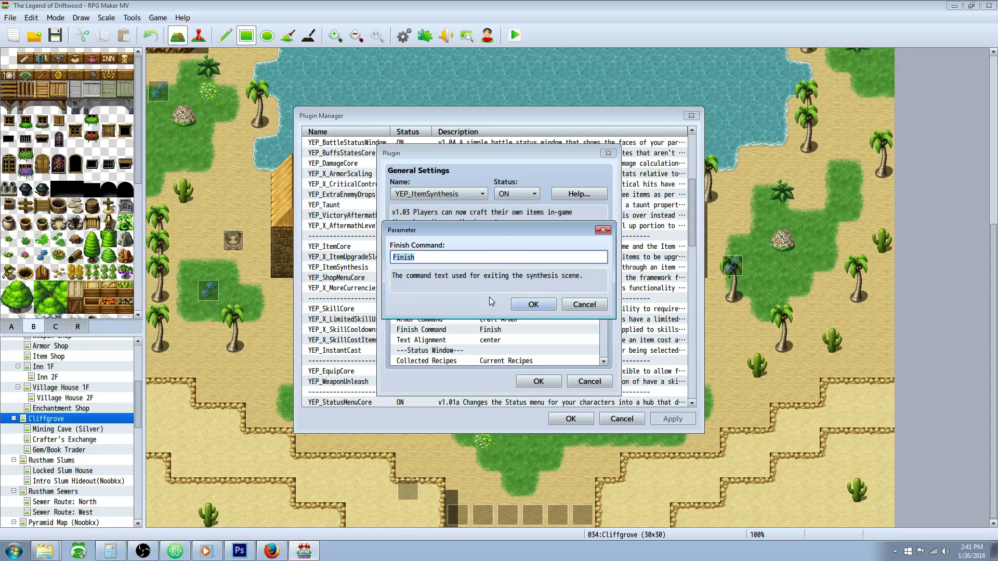
{"action": "left_click", "coordinate": [533, 304]}
{"action": "left_click", "coordinate": [492, 321]}
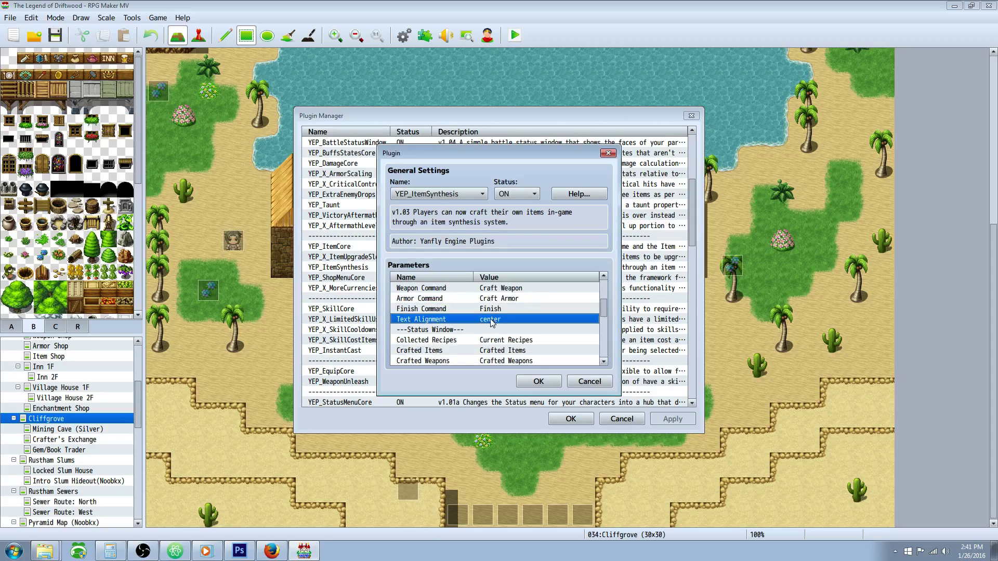
{"action": "double_click", "coordinate": [492, 321]}
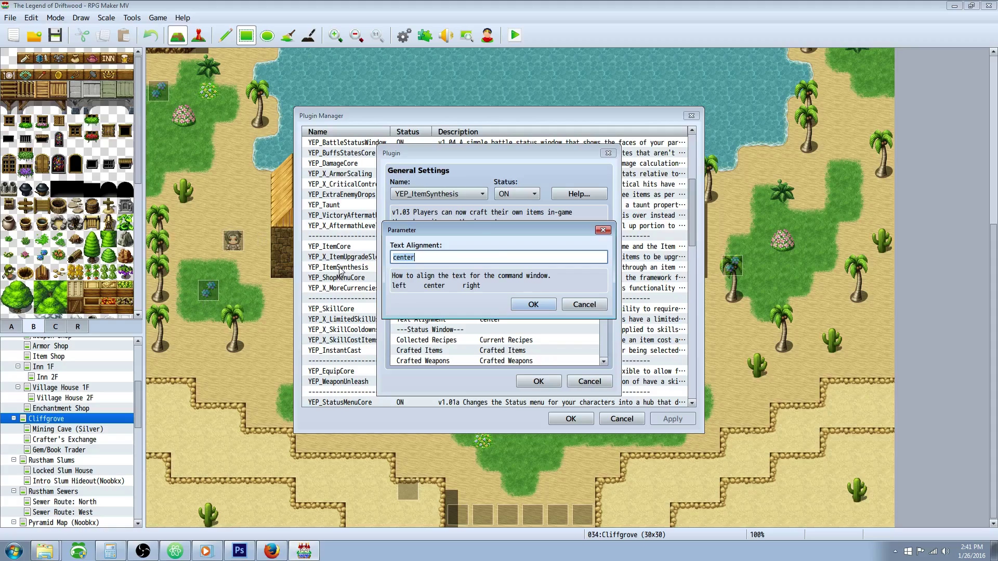
{"action": "left_click", "coordinate": [523, 305]}
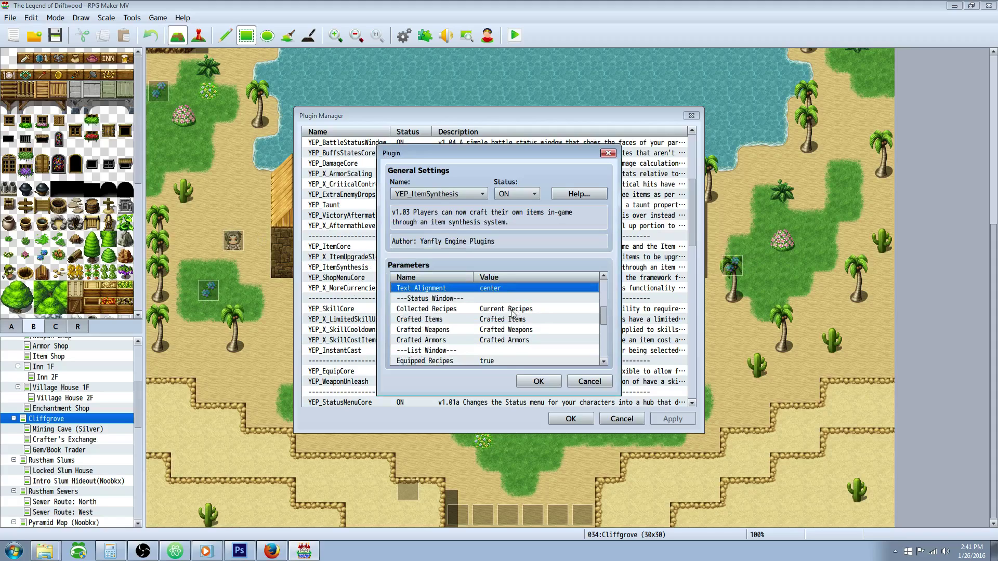
- Review the Status Window labels for collected recipes, crafted items and crafted armors
{"action": "left_click", "coordinate": [493, 311]}
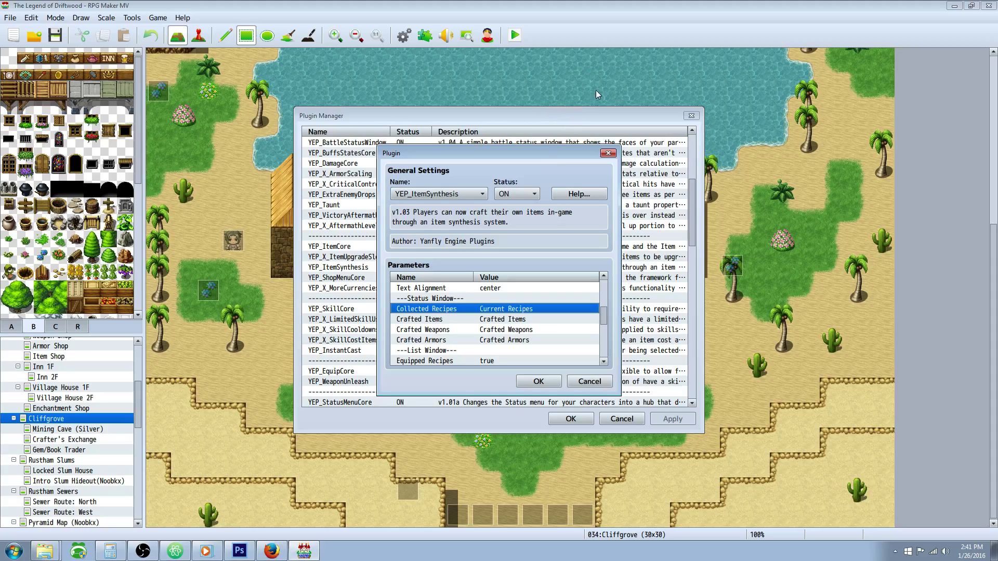
{"action": "left_click", "coordinate": [504, 319]}
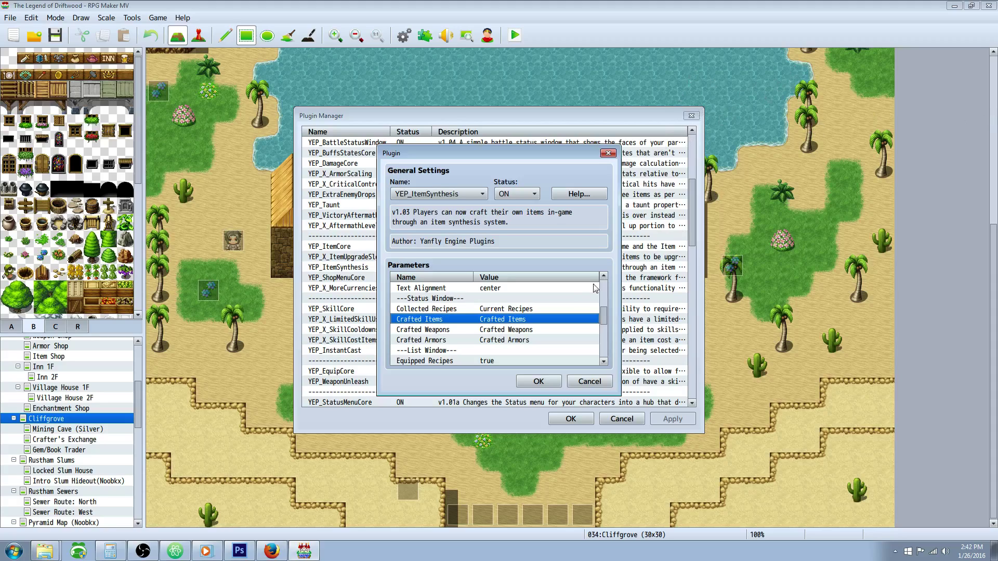
{"action": "left_click", "coordinate": [512, 340]}
{"action": "scroll", "coordinate": [511, 327], "scroll_direction": "down", "scroll_amount": 1}
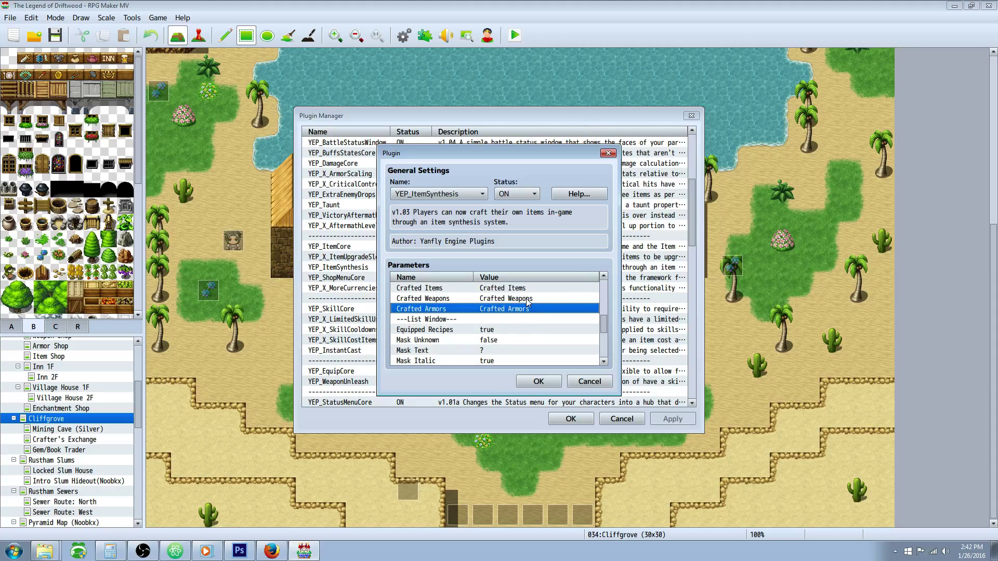
- Read the description of the Equipped Recipes parameter in the List Window section, keeping its value
{"action": "scroll", "coordinate": [524, 312], "scroll_direction": "down", "scroll_amount": 3}
{"action": "left_click", "coordinate": [496, 299]}
{"action": "double_click", "coordinate": [497, 299]}
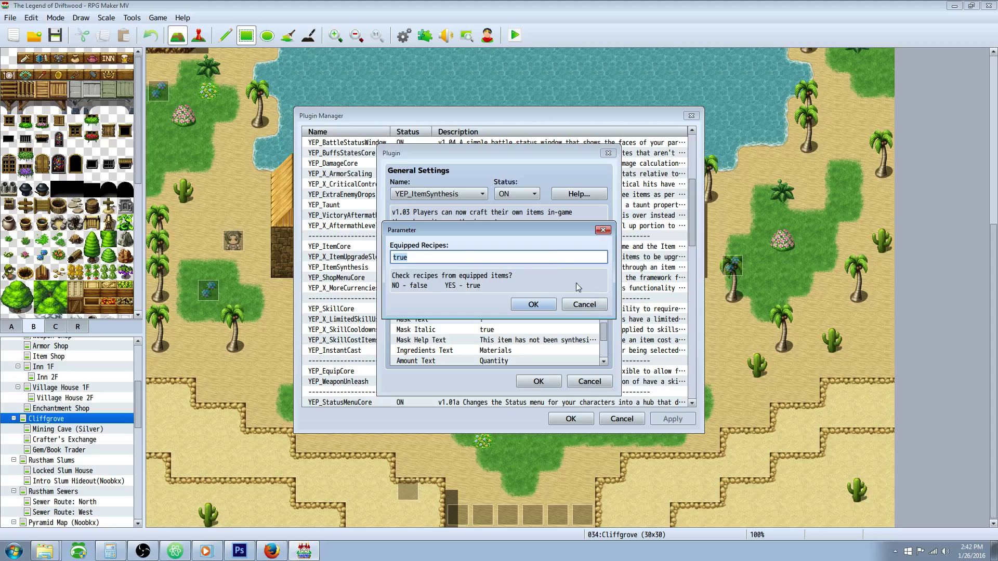
{"action": "left_click", "coordinate": [455, 279]}
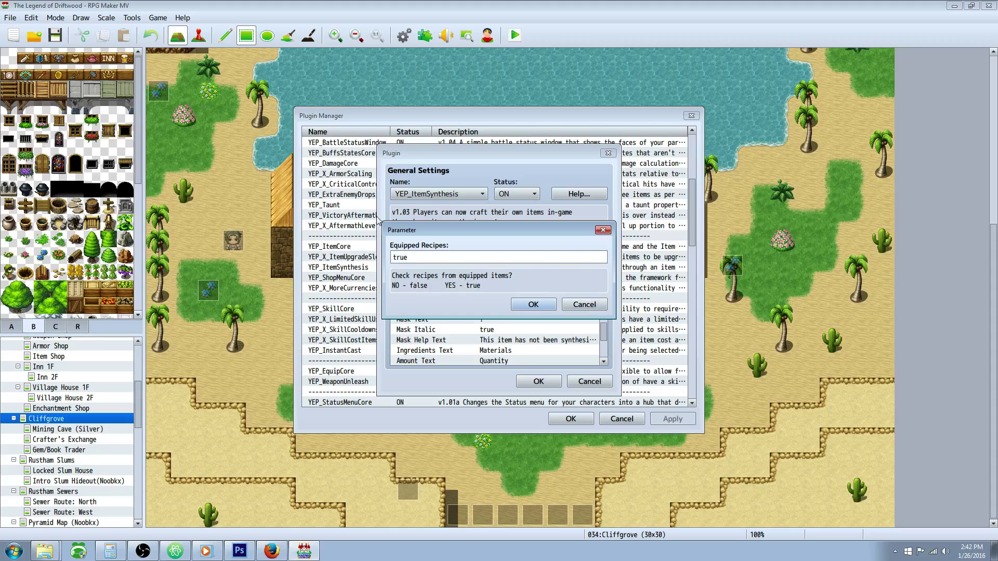
{"action": "left_click", "coordinate": [534, 304]}
- Read the descriptions of the Mask Unknown and Mask Text parameters, keeping their values
{"action": "left_click", "coordinate": [491, 310]}
{"action": "double_click", "coordinate": [488, 311]}
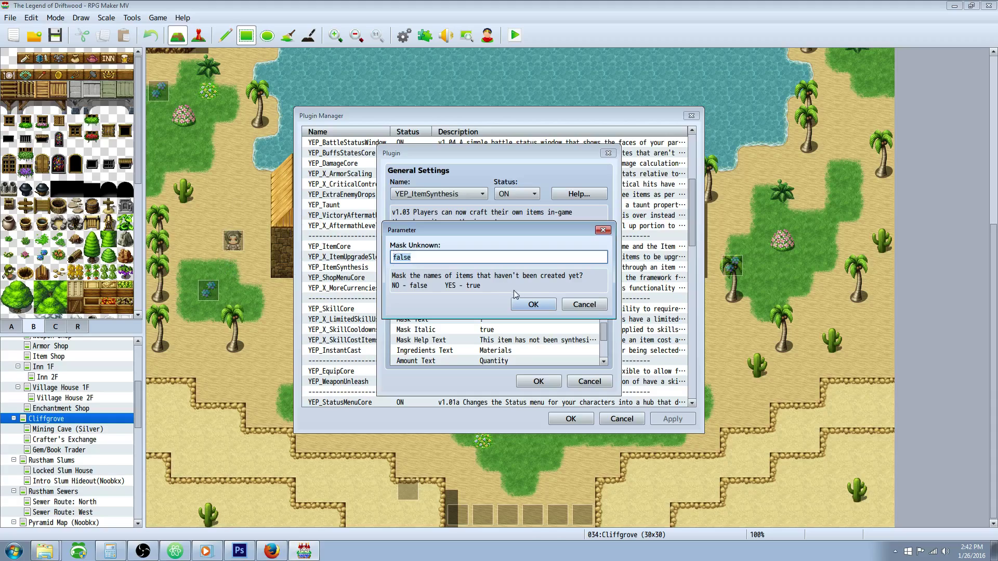
{"action": "left_click", "coordinate": [526, 307]}
{"action": "left_click", "coordinate": [484, 319]}
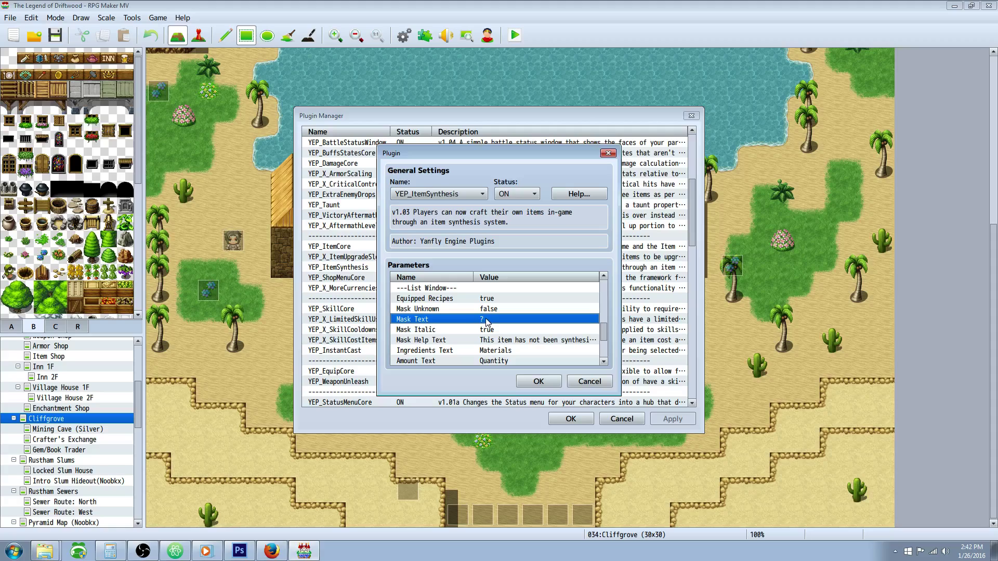
{"action": "double_click", "coordinate": [487, 320]}
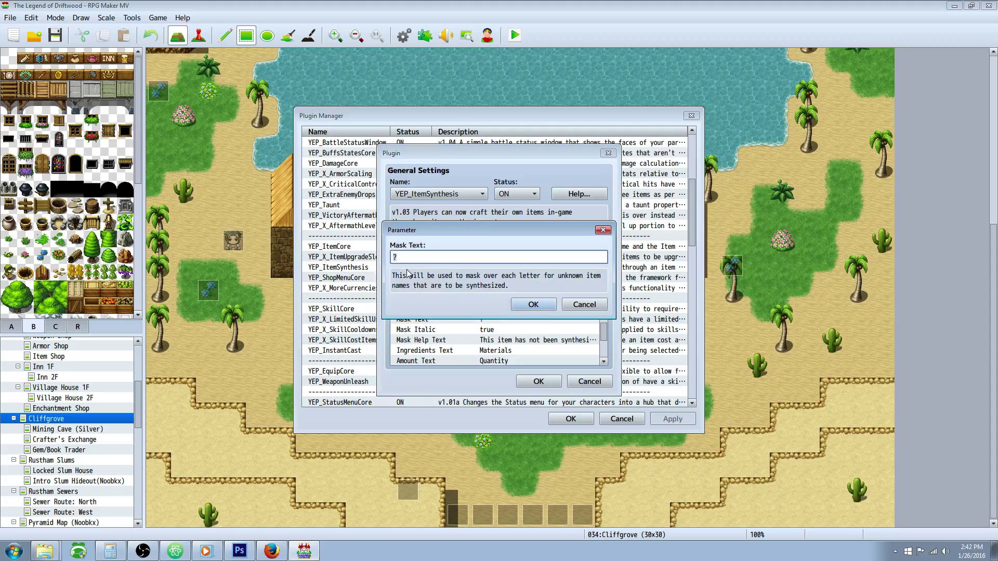
{"action": "left_click", "coordinate": [525, 306]}
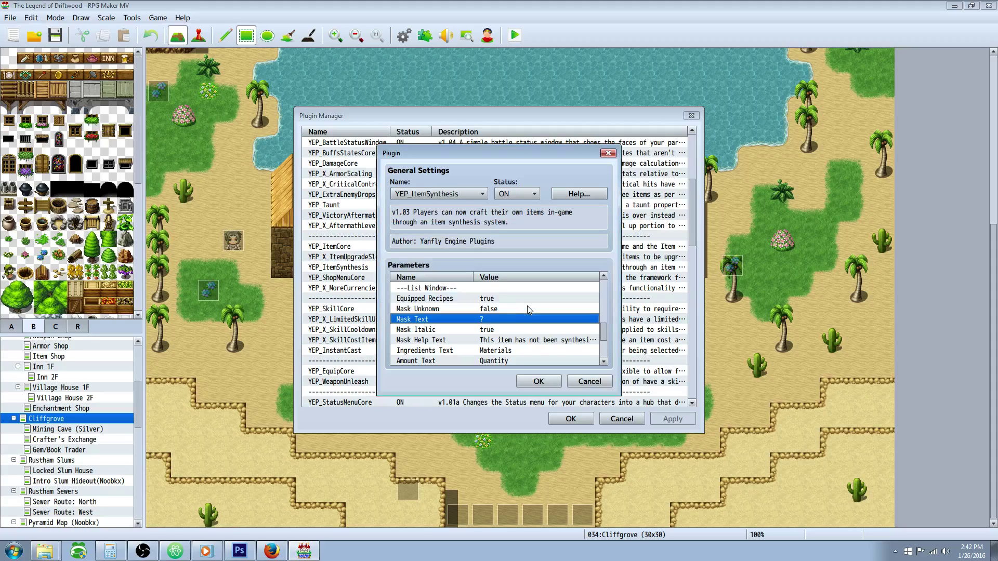
{"action": "double_click", "coordinate": [494, 310]}
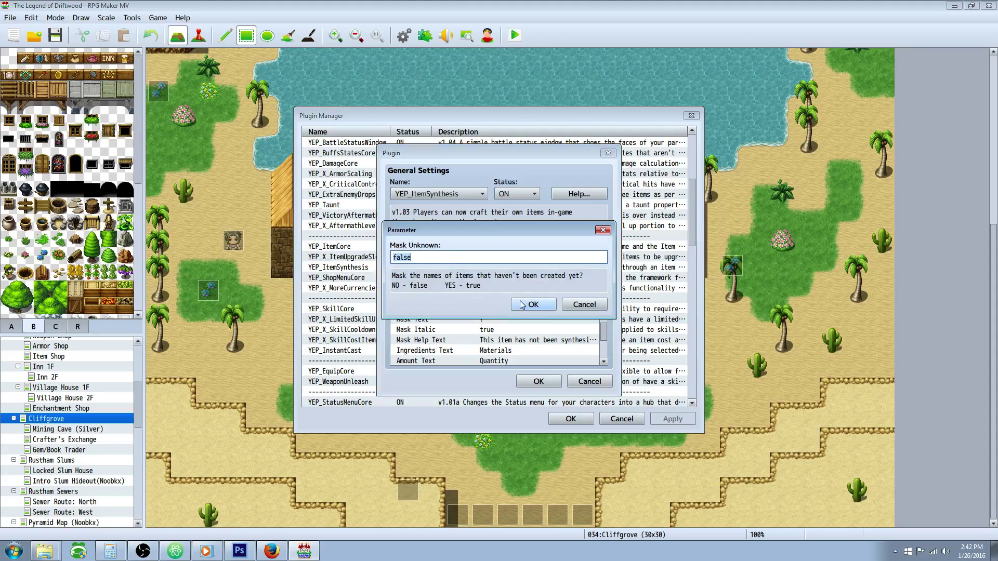
{"action": "left_click", "coordinate": [522, 305]}
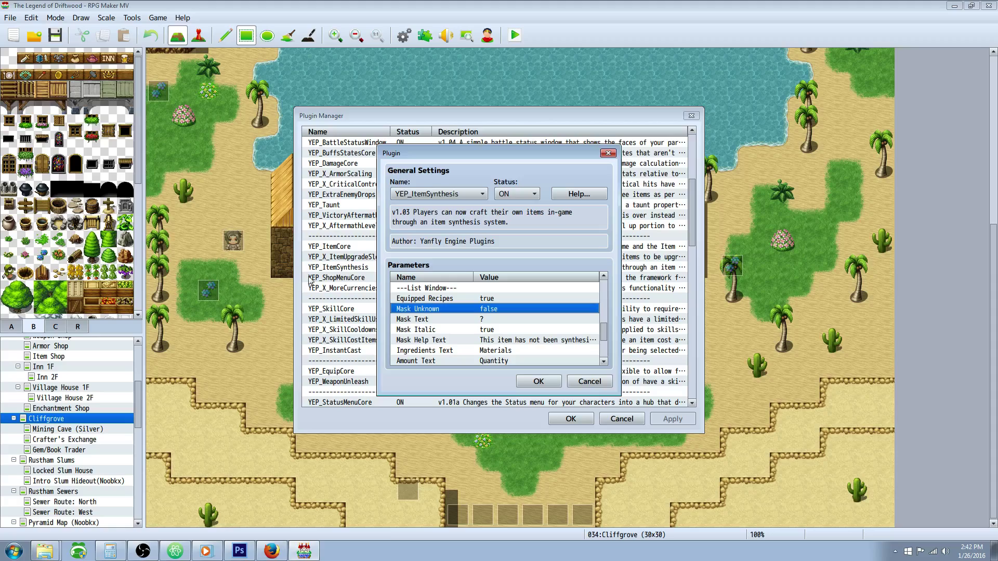
- Review the Mask Text and Mask Italic parameters in relation to Mask Unknown
{"action": "left_click", "coordinate": [500, 322]}
{"action": "left_click", "coordinate": [486, 332]}
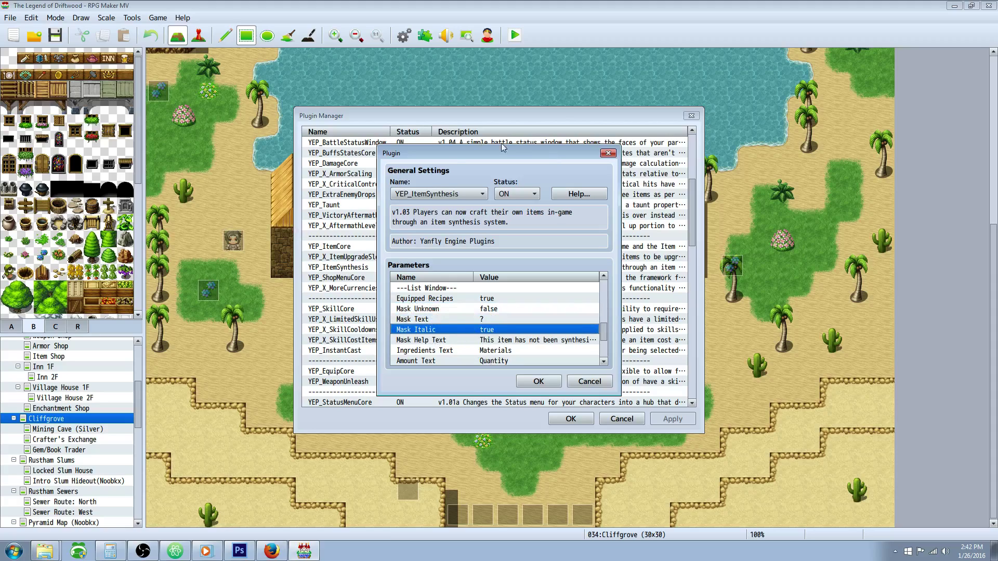
{"action": "left_click", "coordinate": [483, 311]}
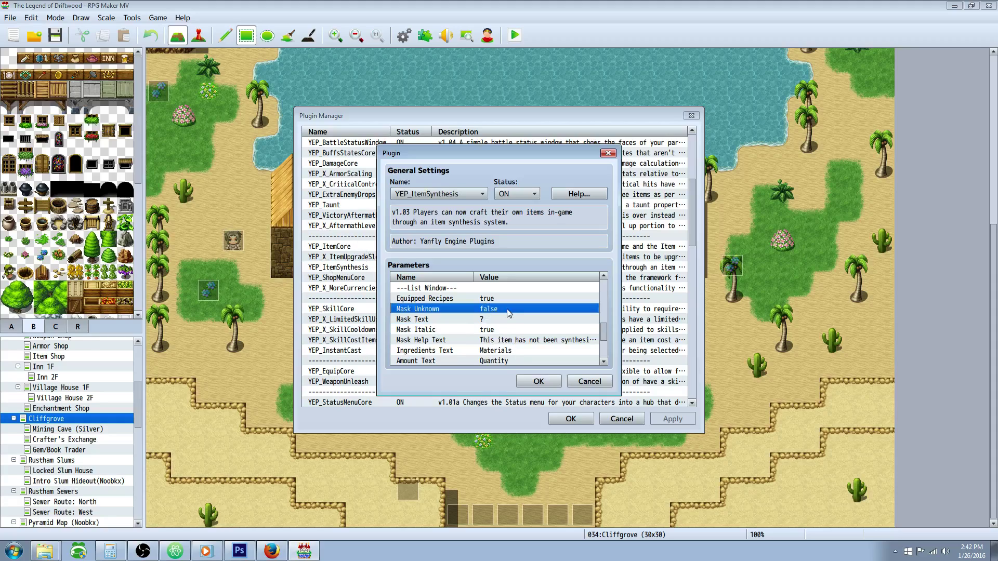
{"action": "left_click", "coordinate": [490, 329]}
{"action": "left_click", "coordinate": [490, 319]}
- Review the Mask Help Text parameter together with the Mask Unknown option
{"action": "left_click", "coordinate": [497, 341]}
{"action": "scroll", "coordinate": [498, 343], "scroll_direction": "down", "scroll_amount": 2}
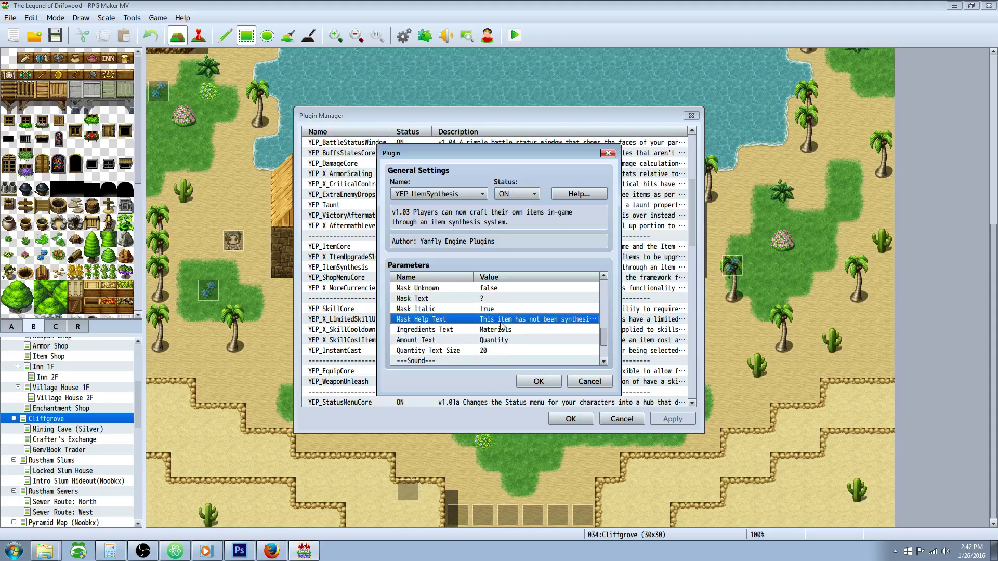
{"action": "left_click", "coordinate": [491, 291]}
{"action": "scroll", "coordinate": [495, 297], "scroll_direction": "up", "scroll_amount": 2}
{"action": "scroll", "coordinate": [498, 314], "scroll_direction": "down", "scroll_amount": 2}
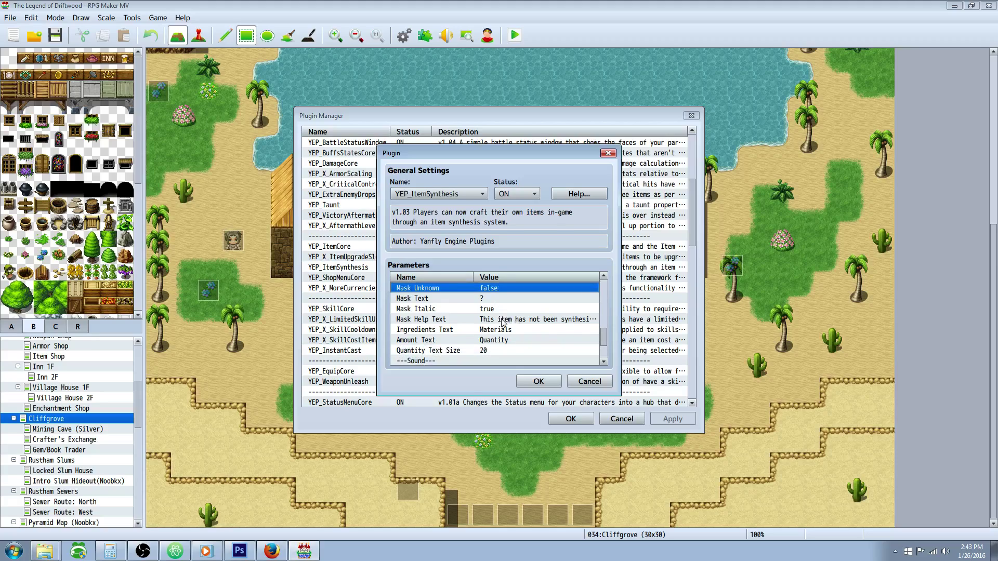
{"action": "left_click", "coordinate": [505, 320]}
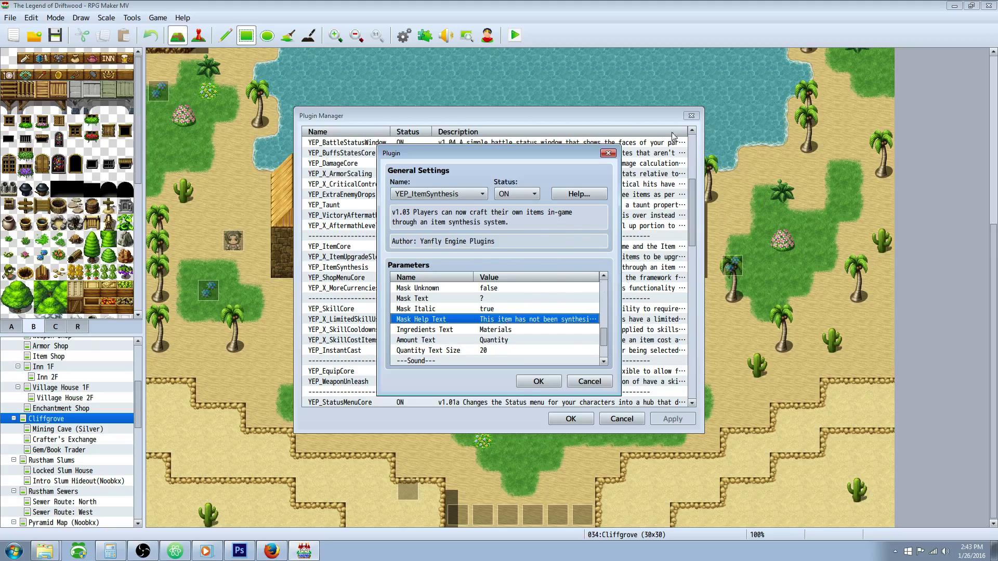
- Review the Ingredients Text, Amount Text and Quantity Text Size parameters, keeping their values
{"action": "left_click", "coordinate": [507, 333]}
{"action": "scroll", "coordinate": [473, 339], "scroll_direction": "down", "scroll_amount": 1}
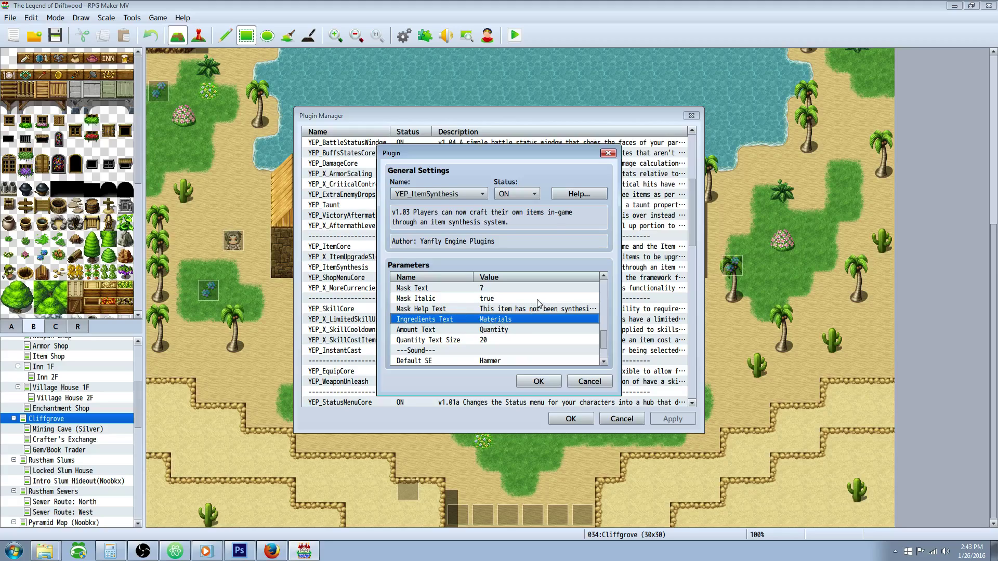
{"action": "left_click", "coordinate": [514, 333]}
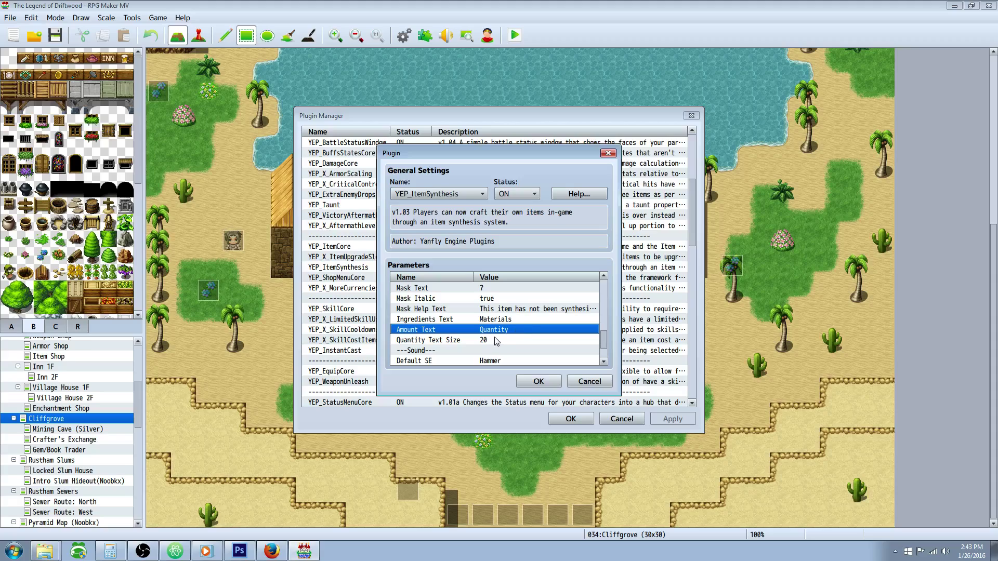
{"action": "scroll", "coordinate": [502, 335], "scroll_direction": "down", "scroll_amount": 1}
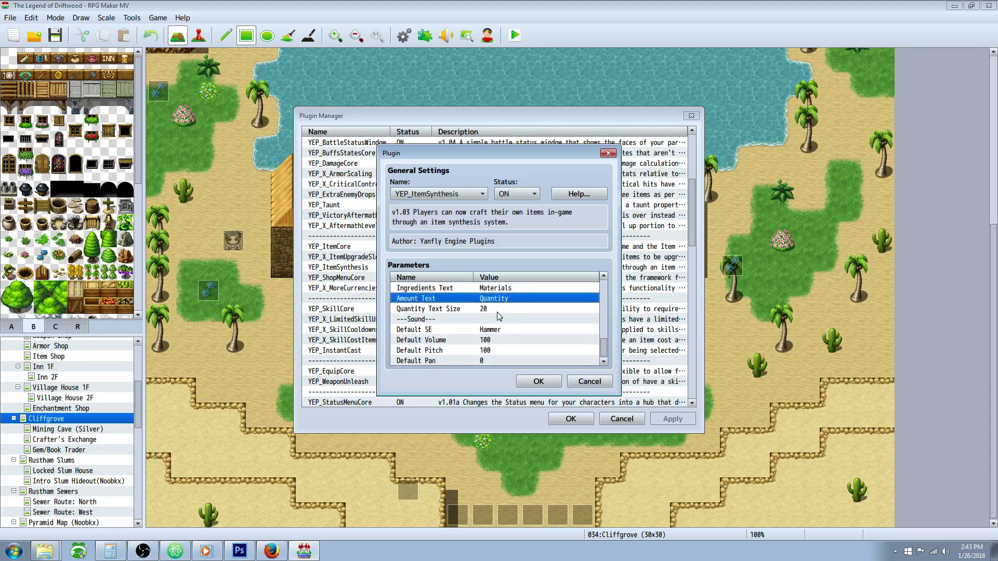
{"action": "left_click", "coordinate": [491, 312]}
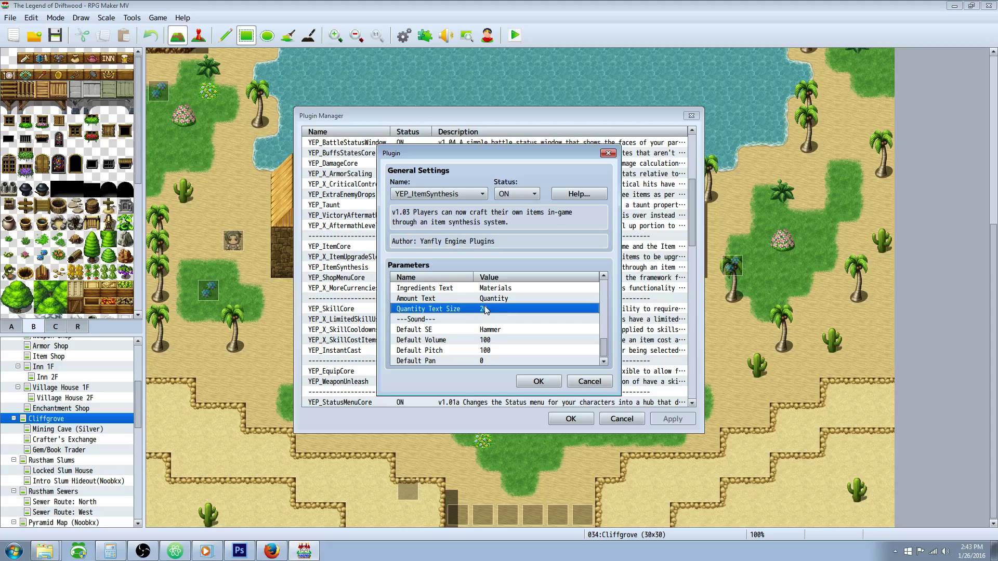
- Review the default sound effect, volume, pitch and pan parameters in the Sound section, keeping their values
{"action": "left_click", "coordinate": [483, 331]}
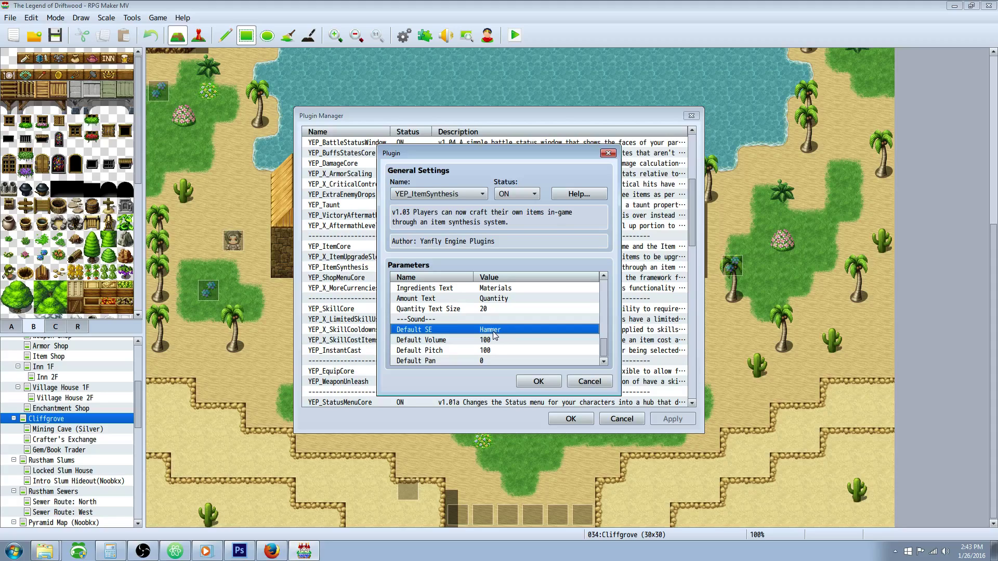
{"action": "left_click", "coordinate": [491, 340]}
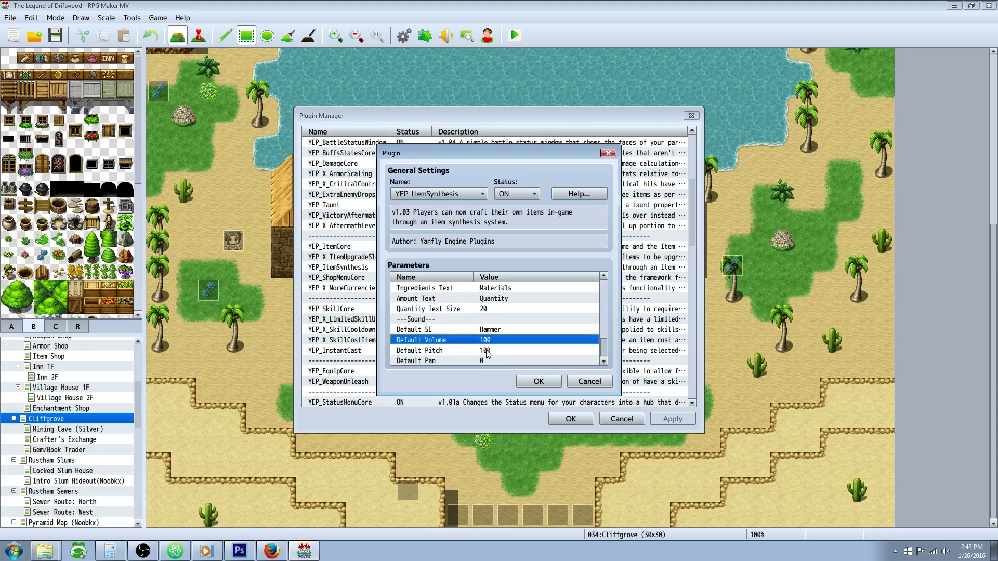
{"action": "left_click", "coordinate": [487, 361]}
{"action": "left_click", "coordinate": [450, 341]}
{"action": "left_click", "coordinate": [464, 289]}
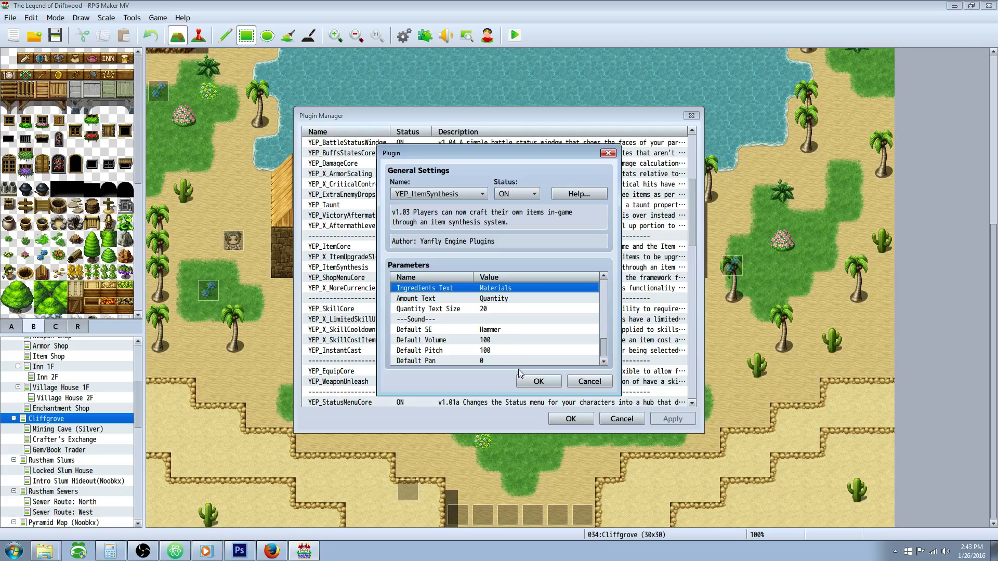
- Accept the YEP_ItemSynthesis settings and the plugin list, and save the project
{"action": "left_click", "coordinate": [538, 381]}
{"action": "left_click", "coordinate": [570, 418]}
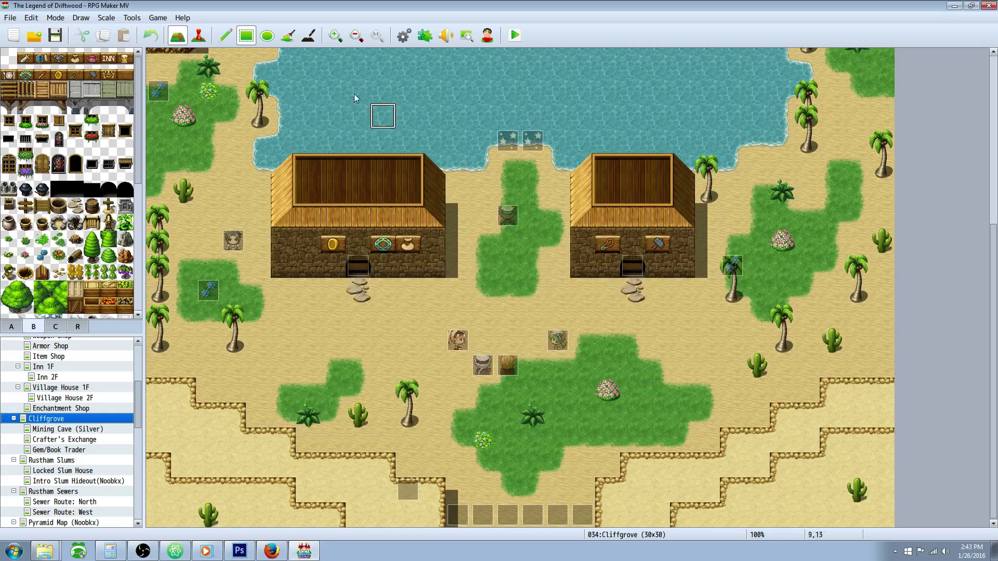
{"action": "left_click", "coordinate": [52, 34]}
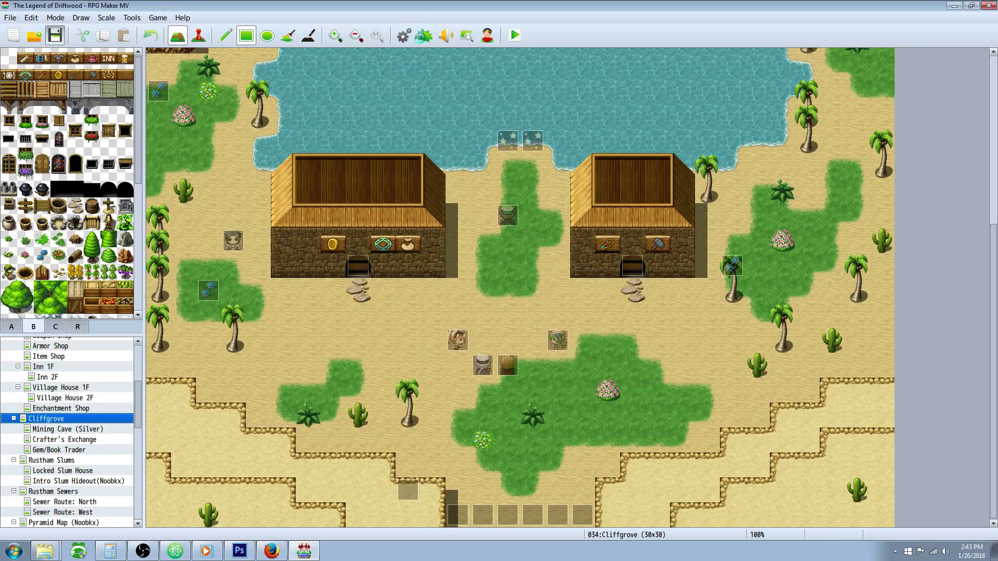
- Open the database's item list and view Bronze Ore in the ORES section
{"action": "key", "text": "F9"}
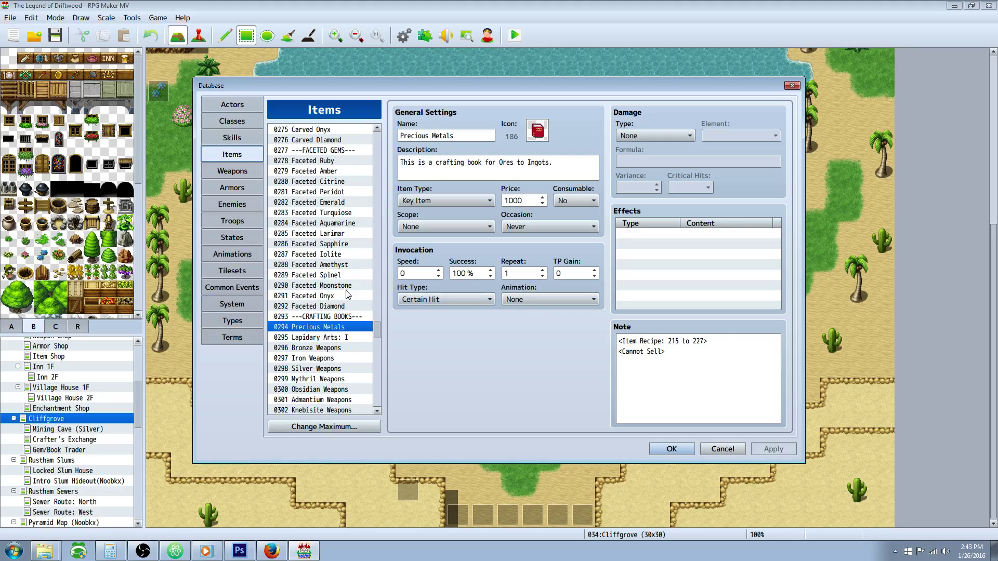
{"action": "left_click_drag", "start_coordinate": [376, 330], "coordinate": [376, 250]}
{"action": "scroll", "coordinate": [343, 265], "scroll_direction": "down", "scroll_amount": 9}
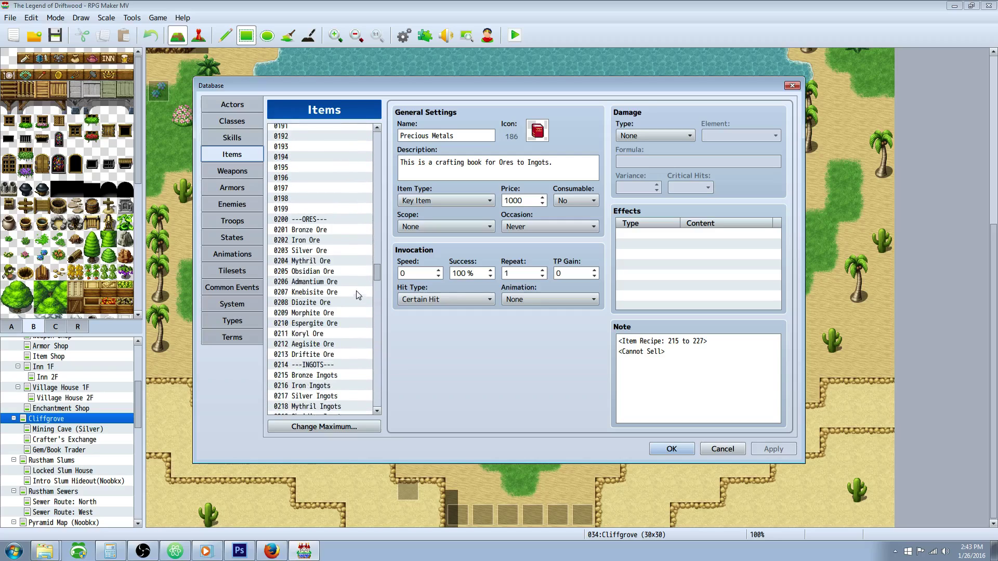
{"action": "left_click", "coordinate": [329, 229]}
{"action": "scroll", "coordinate": [330, 244], "scroll_direction": "down", "scroll_amount": 4}
{"action": "scroll", "coordinate": [330, 249], "scroll_direction": "up", "scroll_amount": 2}
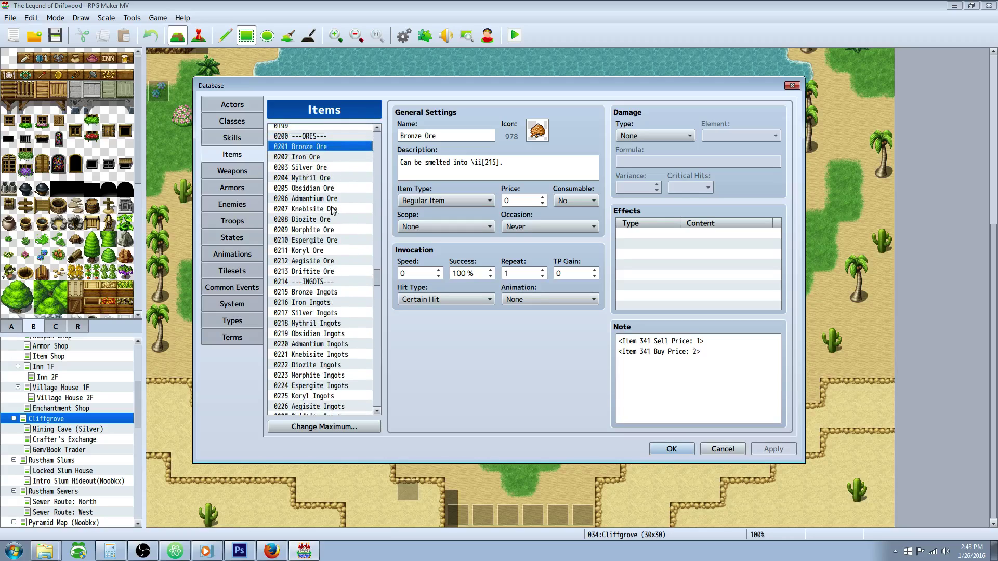
- Compare the notes of several ores, including Obsidian Ore, with those of Bronze Ingots and Mythril Ingots
{"action": "left_click", "coordinate": [323, 177]}
{"action": "left_click", "coordinate": [327, 293]}
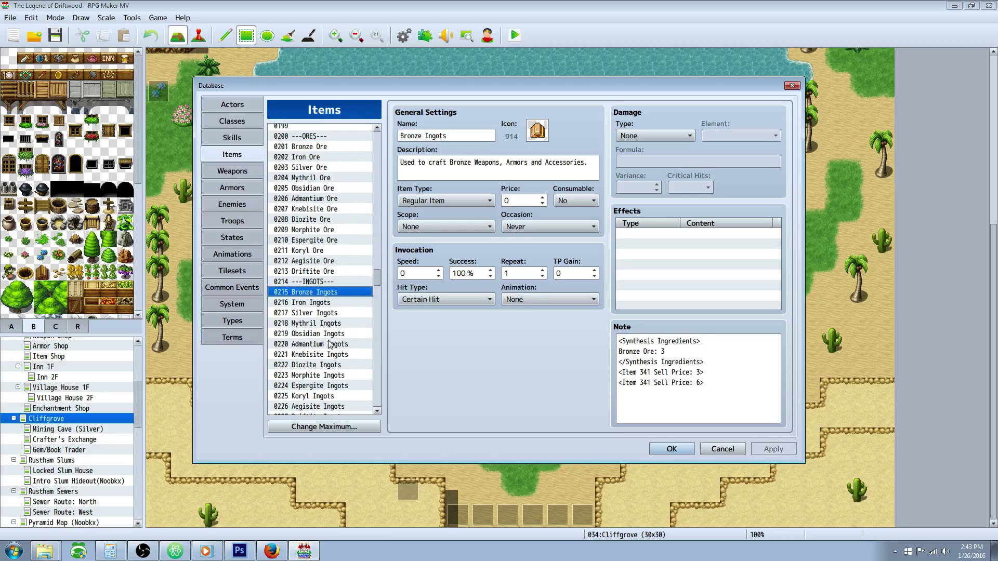
{"action": "scroll", "coordinate": [331, 312], "scroll_direction": "down", "scroll_amount": 1}
{"action": "left_click", "coordinate": [327, 179]}
{"action": "scroll", "coordinate": [332, 208], "scroll_direction": "up", "scroll_amount": 4}
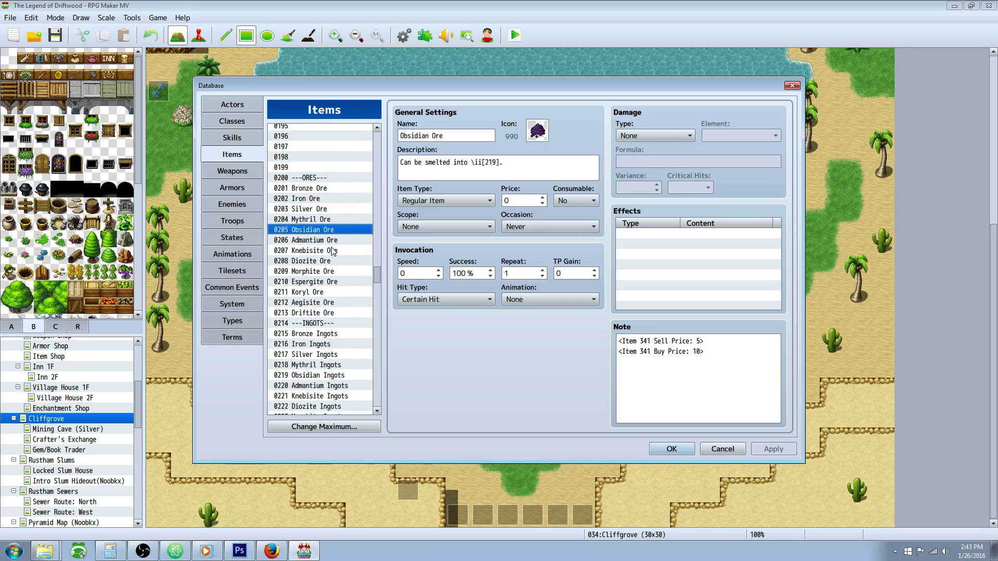
{"action": "scroll", "coordinate": [341, 221], "scroll_direction": "down", "scroll_amount": 2}
{"action": "left_click", "coordinate": [341, 220]}
{"action": "left_click", "coordinate": [331, 334]}
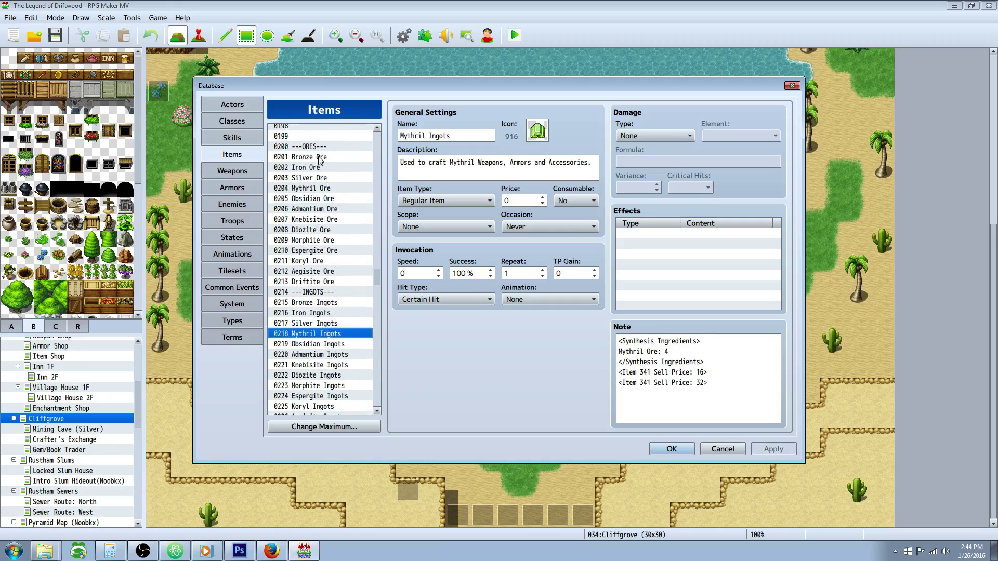
- Look through Bronze Ore and other entries in the ORES and INGOTS sections to relate materials to crafted items
{"action": "left_click", "coordinate": [321, 157]}
{"action": "left_click", "coordinate": [316, 345]}
{"action": "left_click", "coordinate": [336, 161]}
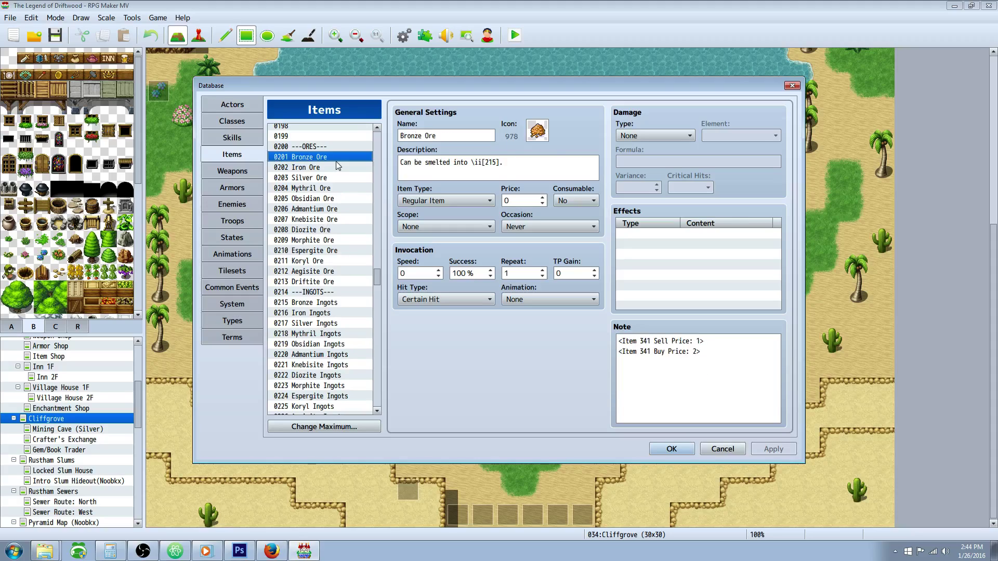
{"action": "left_click", "coordinate": [334, 239]}
{"action": "scroll", "coordinate": [336, 243], "scroll_direction": "down", "scroll_amount": 2}
{"action": "left_click", "coordinate": [330, 271]}
- Examine the note of Bronze Ingots, focusing on its opening Synthesis Ingredients tag
{"action": "left_click", "coordinate": [310, 261]}
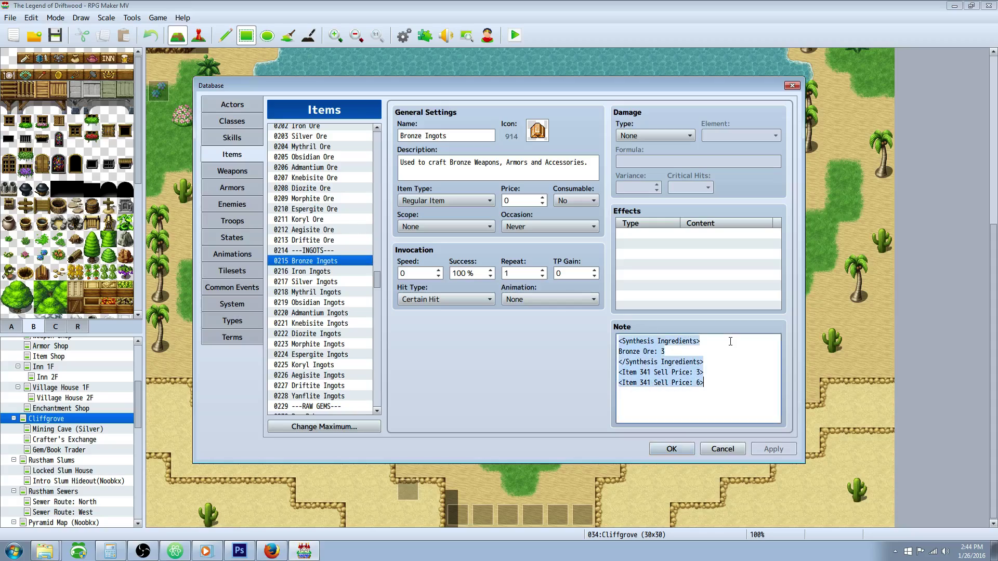
{"action": "left_click_drag", "start_coordinate": [730, 340], "coordinate": [609, 353]}
{"action": "left_click", "coordinate": [624, 339]}
{"action": "left_click", "coordinate": [658, 340]}
{"action": "left_click", "coordinate": [698, 340]}
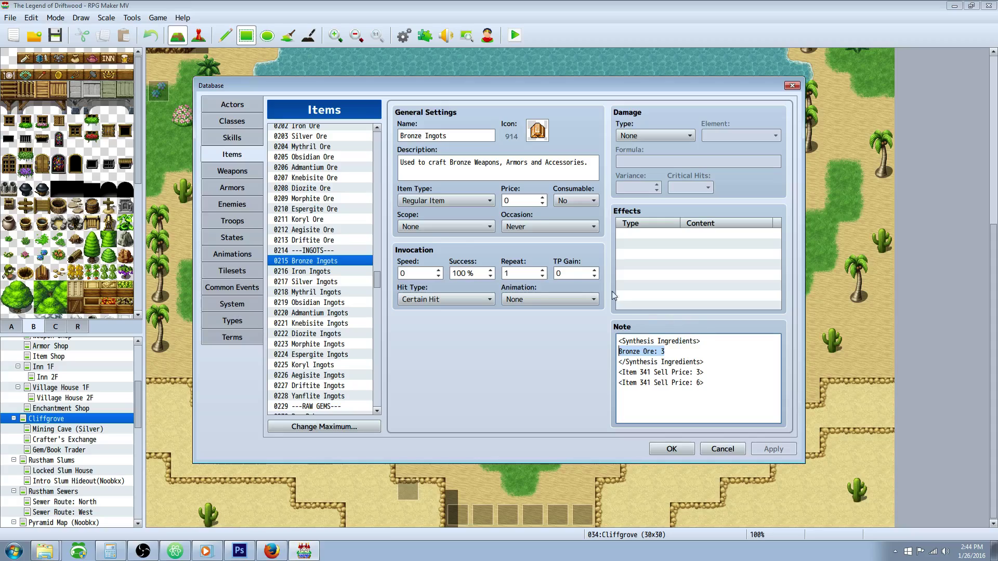
- Examine the ingredient name and the required amount in the Bronze Ore line of the Bronze Ingots note
{"action": "left_click", "coordinate": [677, 350]}
{"action": "left_click_drag", "start_coordinate": [653, 351], "coordinate": [618, 351]}
{"action": "scroll", "coordinate": [289, 237], "scroll_direction": "up", "scroll_amount": 2}
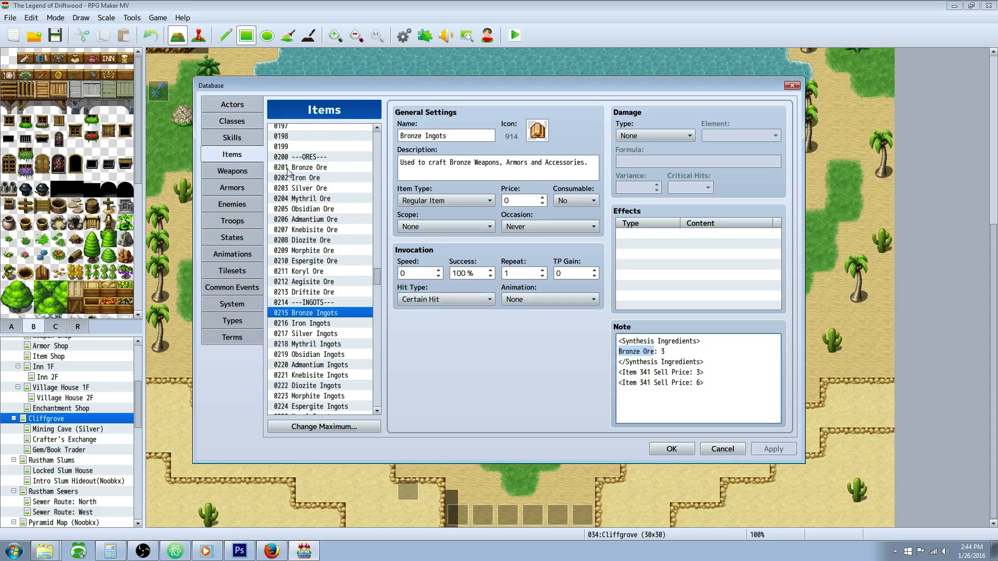
{"action": "left_click", "coordinate": [663, 351]}
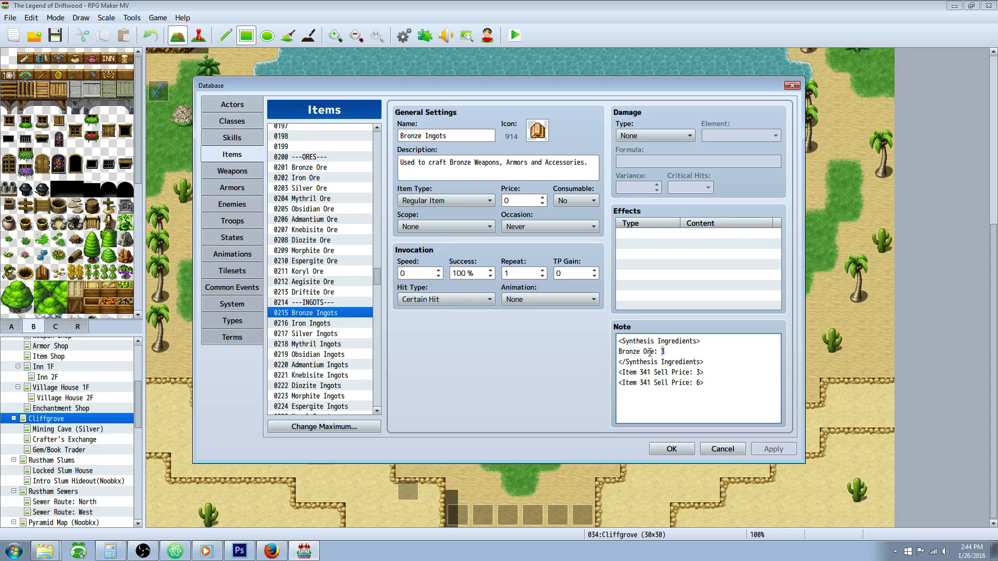
{"action": "double_click", "coordinate": [663, 352]}
- Compare the Bronze Ore item with the ingredient name written in the Bronze Ingots note
{"action": "left_click", "coordinate": [301, 169]}
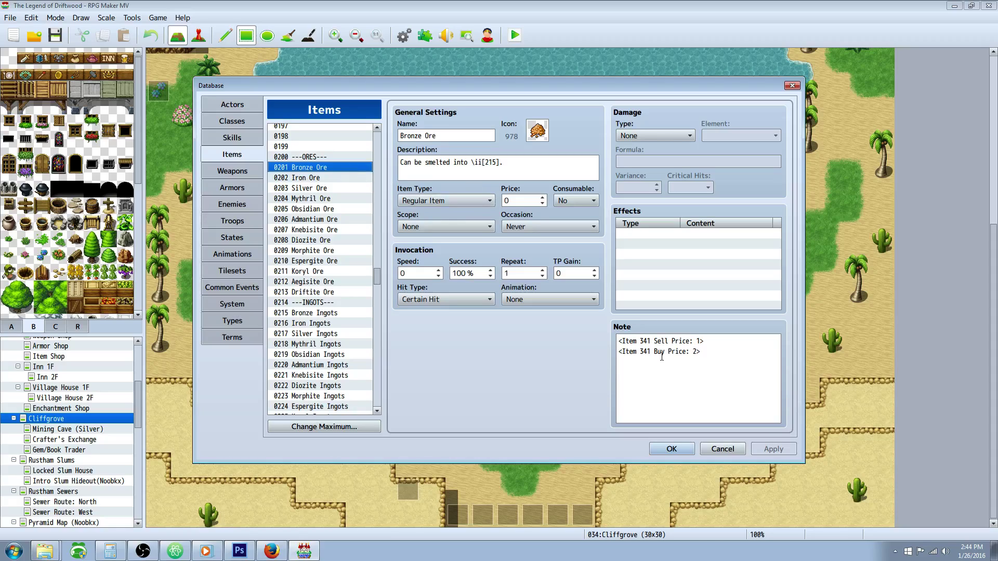
{"action": "left_click", "coordinate": [320, 314]}
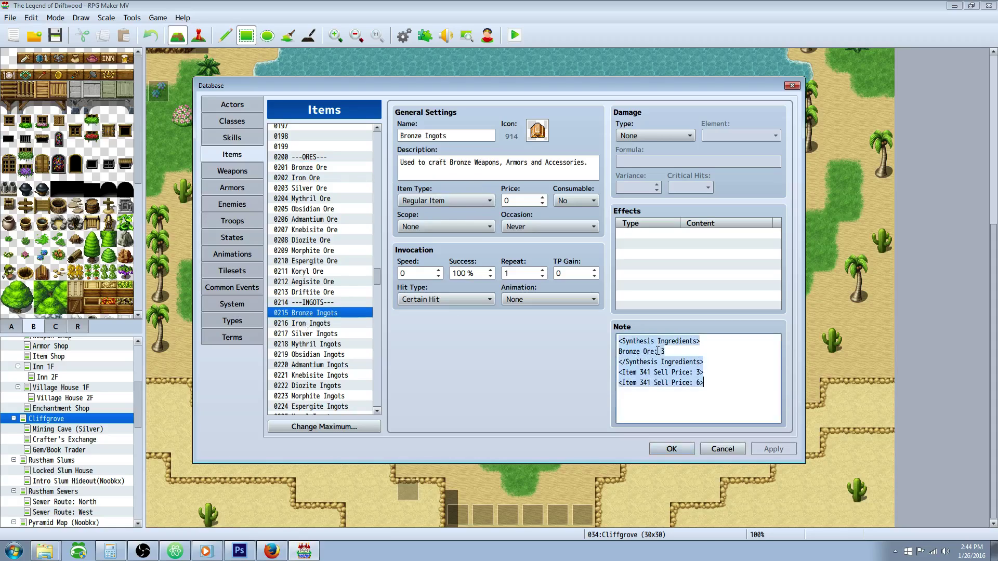
{"action": "left_click_drag", "start_coordinate": [657, 352], "coordinate": [608, 351]}
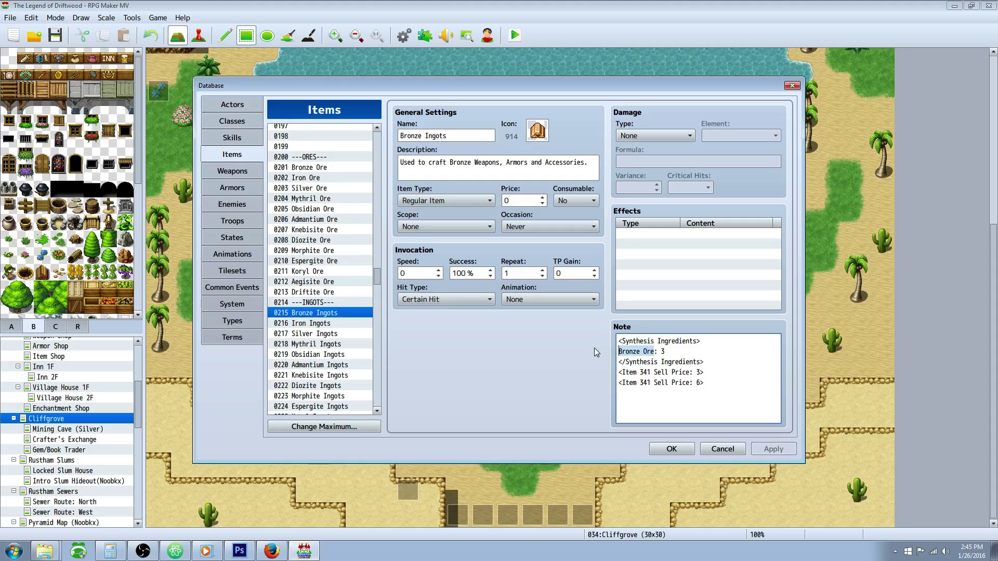
- Insert a space between "Bronze Ore" and the colon in the Bronze Ingots note
{"action": "left_click", "coordinate": [657, 350]}
{"action": "key", "text": "End"}
{"action": "left_click_drag", "start_coordinate": [654, 351], "coordinate": [660, 351]}
{"action": "left_click", "coordinate": [654, 351]}
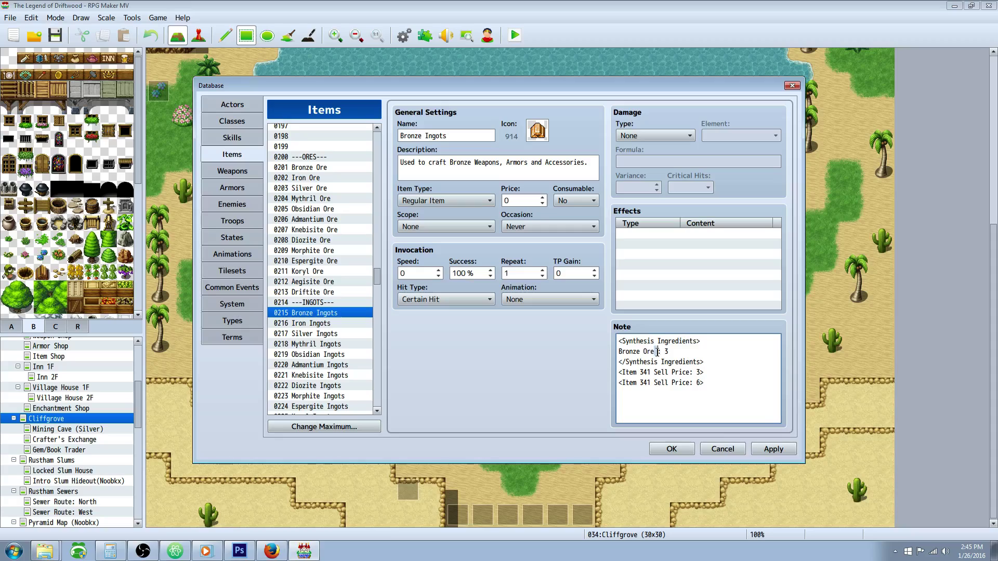
- Check the exact name of the Bronze Ore item against the ingredient line of Bronze Ingots
{"action": "left_click", "coordinate": [330, 169]}
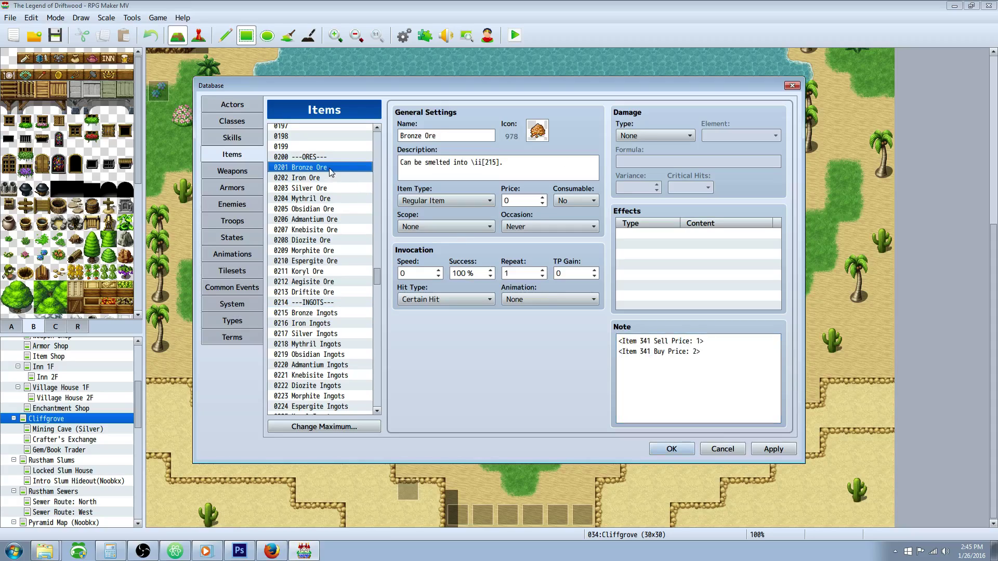
{"action": "left_click", "coordinate": [437, 134]}
{"action": "left_click", "coordinate": [319, 313]}
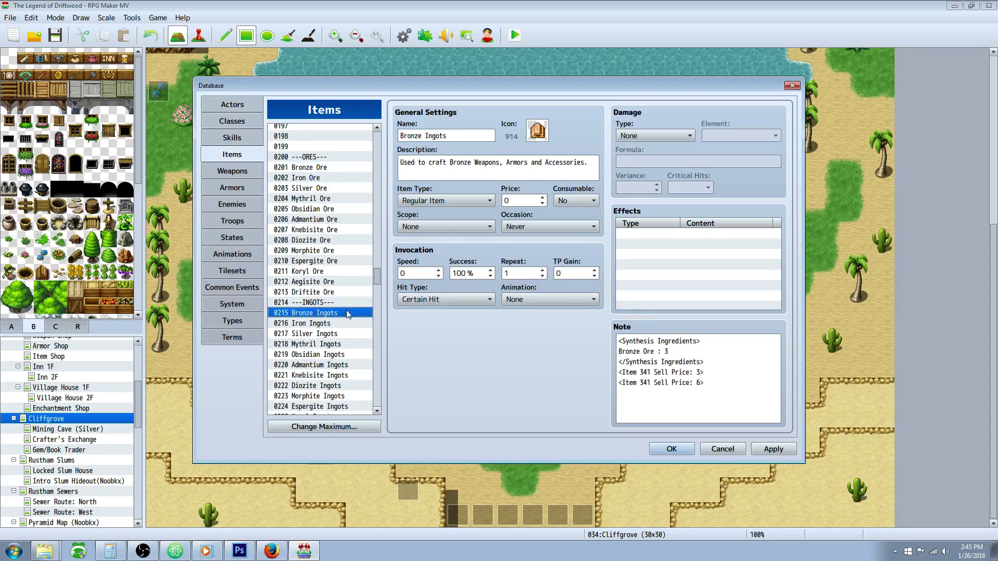
- Remove the extra space before the colon so the line reads "Bronze Ore: 3", and apply the database changes
{"action": "left_click", "coordinate": [659, 349]}
{"action": "key", "text": "ctrl+a"}
{"action": "left_click", "coordinate": [659, 350]}
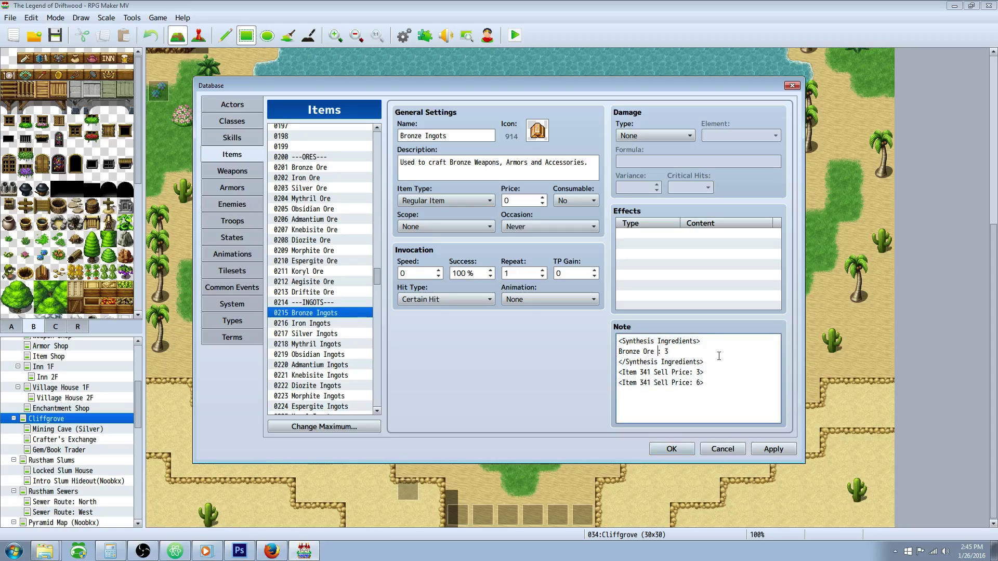
{"action": "key", "text": "BackSpace"}
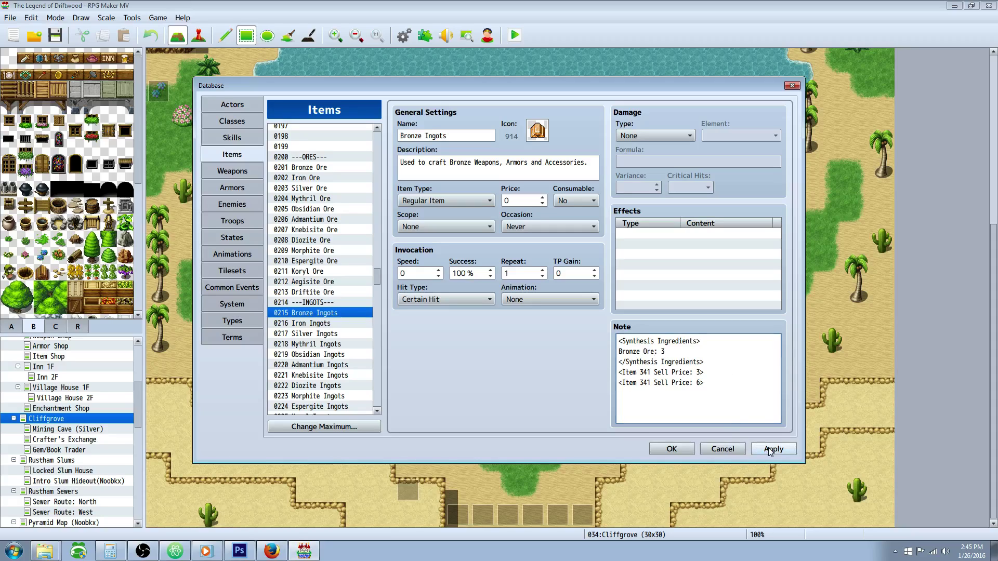
{"action": "left_click", "coordinate": [774, 448]}
- Try adding an Iron Ore ingredient line below the Bronze Ore line in the Bronze Ingots note, and delete it again
{"action": "left_click", "coordinate": [679, 366]}
{"action": "key", "text": "ctrl+a"}
{"action": "left_click", "coordinate": [713, 354]}
{"action": "key", "text": "Return"}
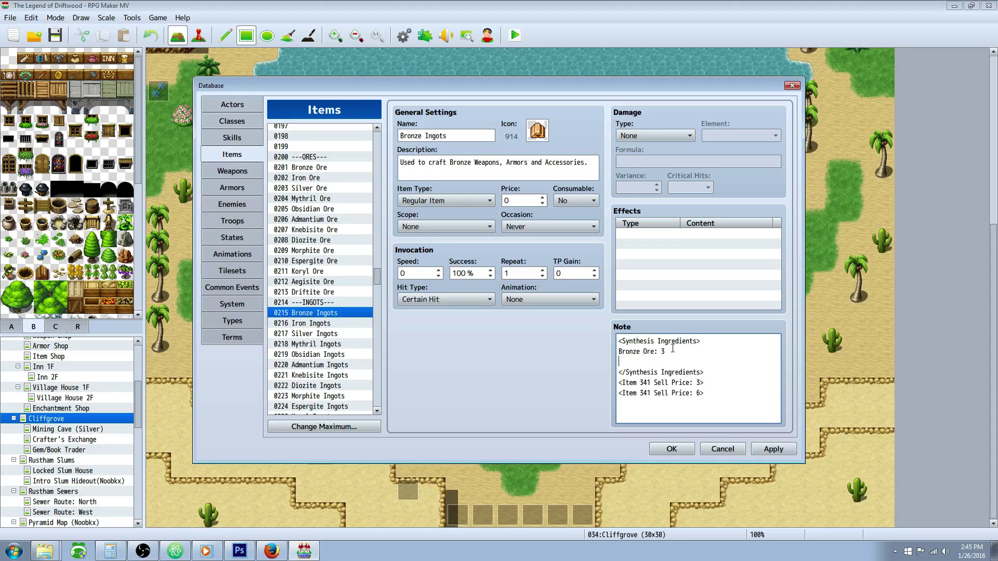
{"action": "type", "text": "Iron O"}
{"action": "key", "text": "BackSpace"}
{"action": "key", "text": "BackSpace"}
{"action": "key", "text": "BackSpace"}
{"action": "key", "text": "BackSpace"}
{"action": "key", "text": "BackSpace"}
{"action": "key", "text": "BackSpace"}
{"action": "key", "text": "BackSpace"}
{"action": "key", "text": "BackSpace"}
{"action": "key", "text": "BackSpace"}
{"action": "key", "text": "BackSpace"}
{"action": "key", "text": "BackSpace"}
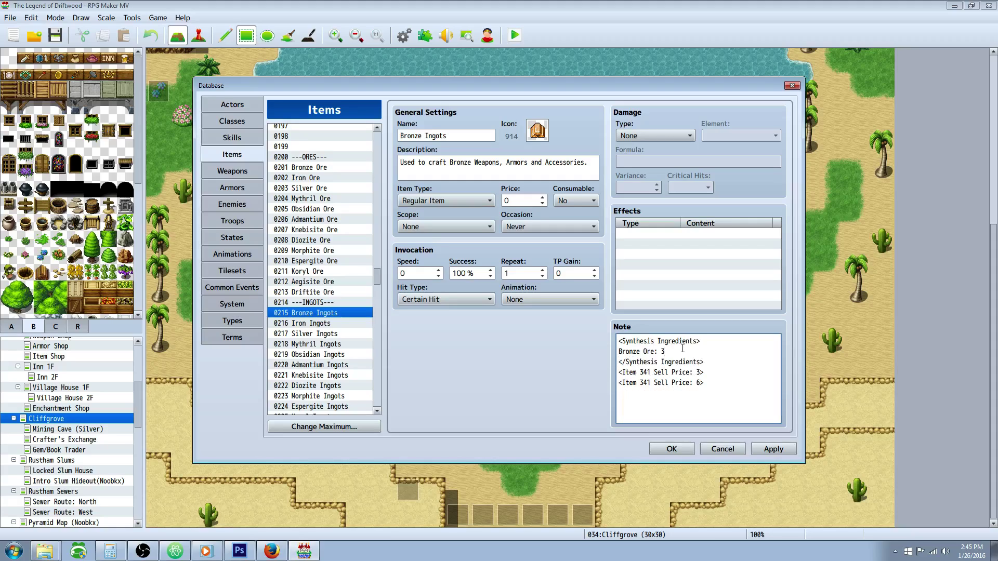
- Examine the ingredient line and the opening and closing Synthesis Ingredients tags that enclose it
{"action": "left_click_drag", "start_coordinate": [683, 349], "coordinate": [619, 352]}
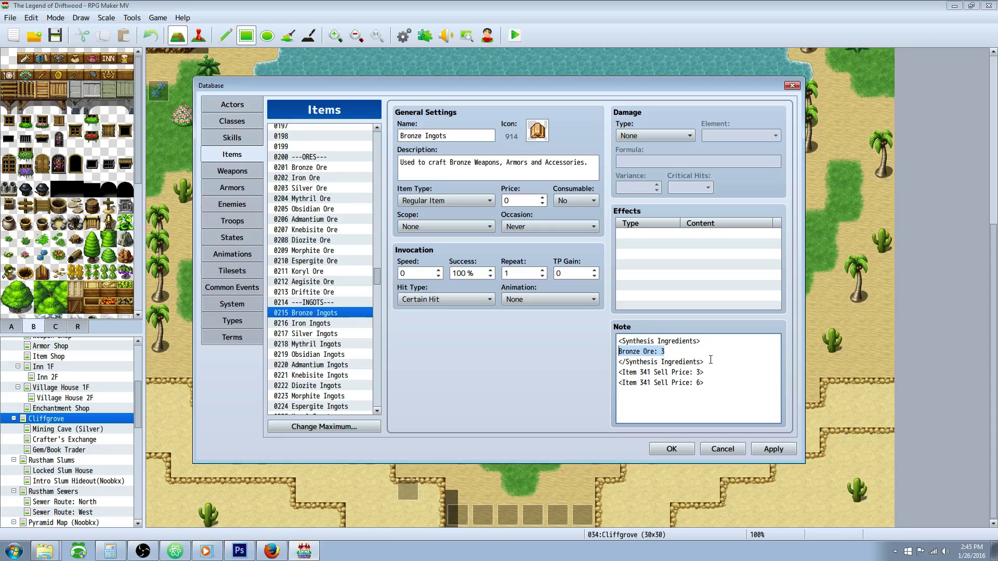
{"action": "left_click_drag", "start_coordinate": [706, 362], "coordinate": [612, 364]}
{"action": "left_click_drag", "start_coordinate": [696, 341], "coordinate": [607, 349]}
{"action": "left_click", "coordinate": [633, 361]}
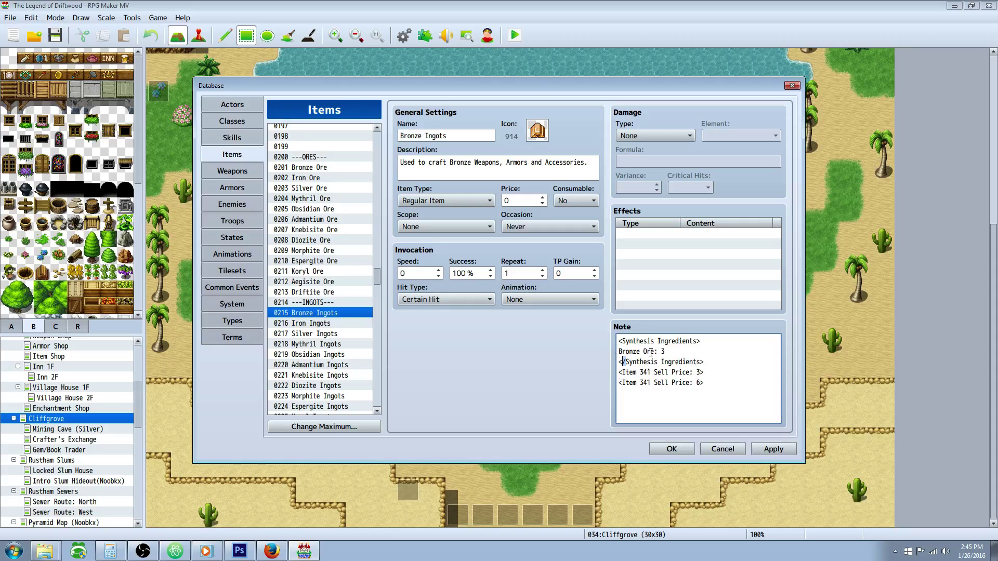
{"action": "left_click", "coordinate": [705, 368]}
- Check Bronze Ore once more and highlight the complete Synthesis Ingredients block in the Bronze Ingots note
{"action": "left_click", "coordinate": [322, 168]}
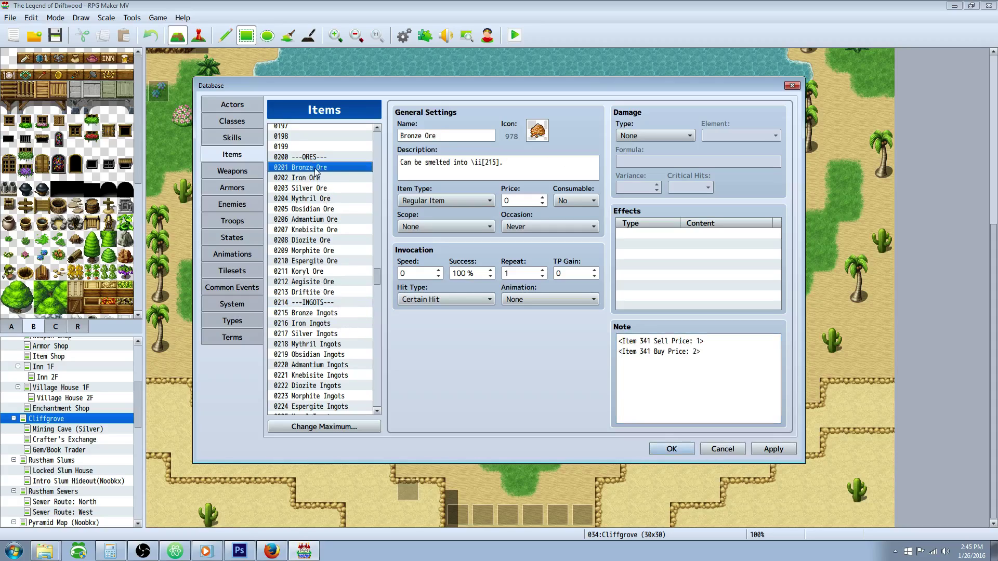
{"action": "left_click", "coordinate": [324, 312]}
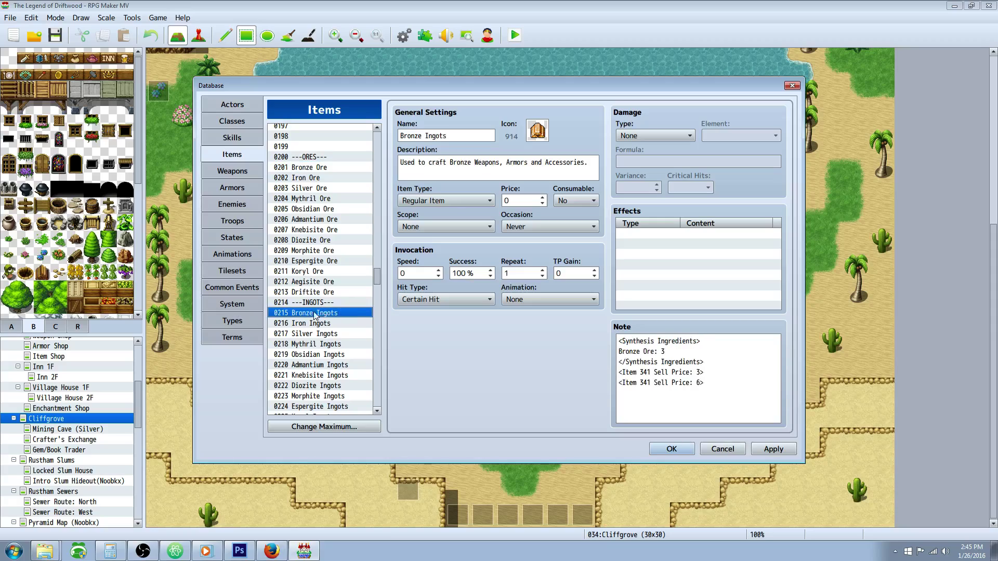
{"action": "left_click_drag", "start_coordinate": [618, 341], "coordinate": [712, 363]}
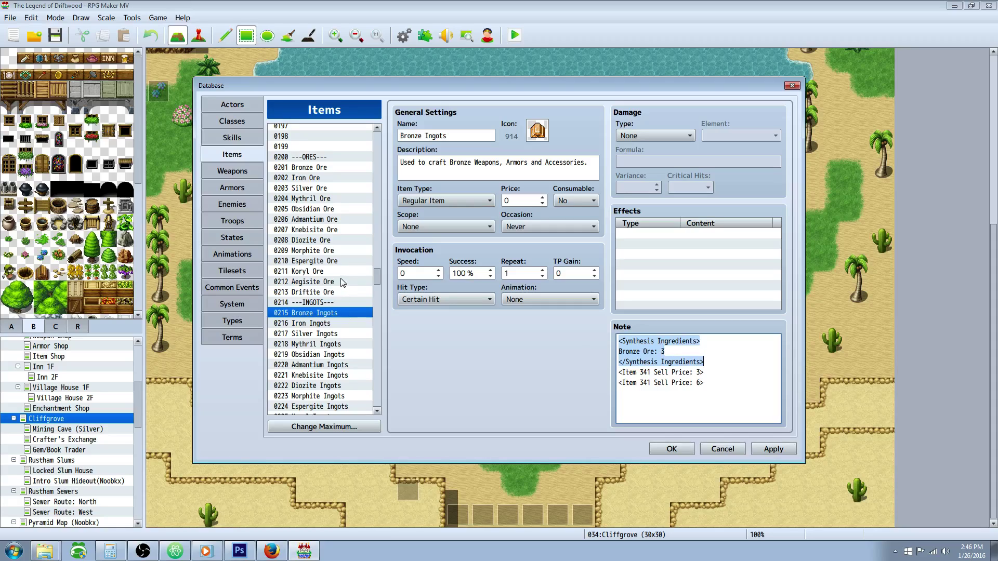
- Find the Precious Metals crafting book in the item list and open its entry
{"action": "scroll", "coordinate": [343, 282], "scroll_direction": "down", "scroll_amount": 4}
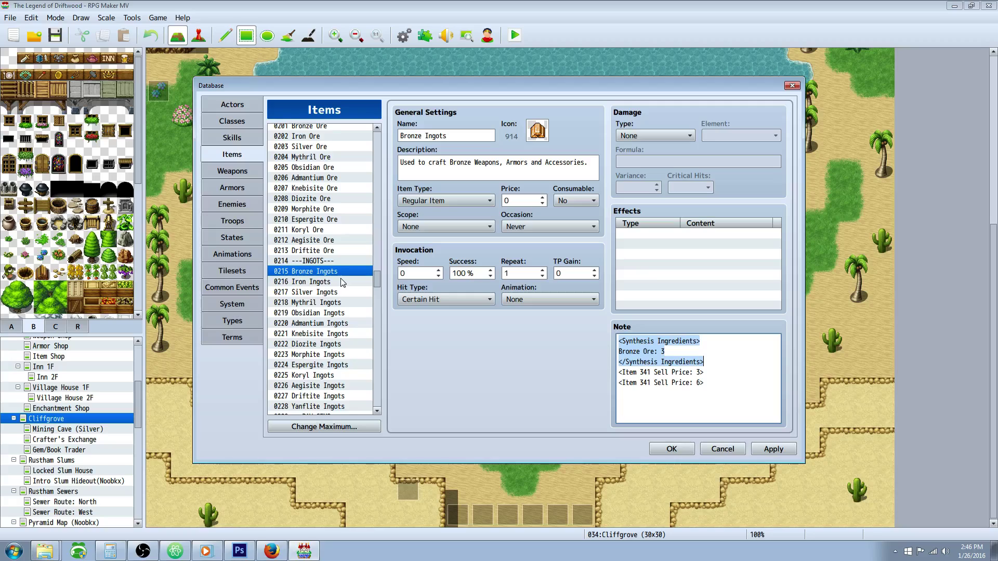
{"action": "scroll", "coordinate": [341, 282], "scroll_direction": "down", "scroll_amount": 10}
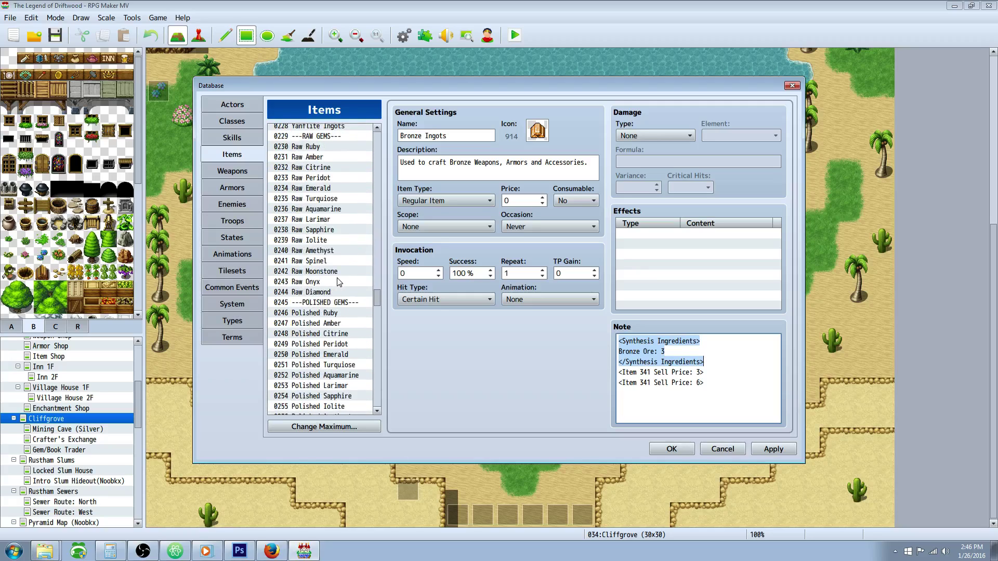
{"action": "scroll", "coordinate": [339, 281], "scroll_direction": "down", "scroll_amount": 14}
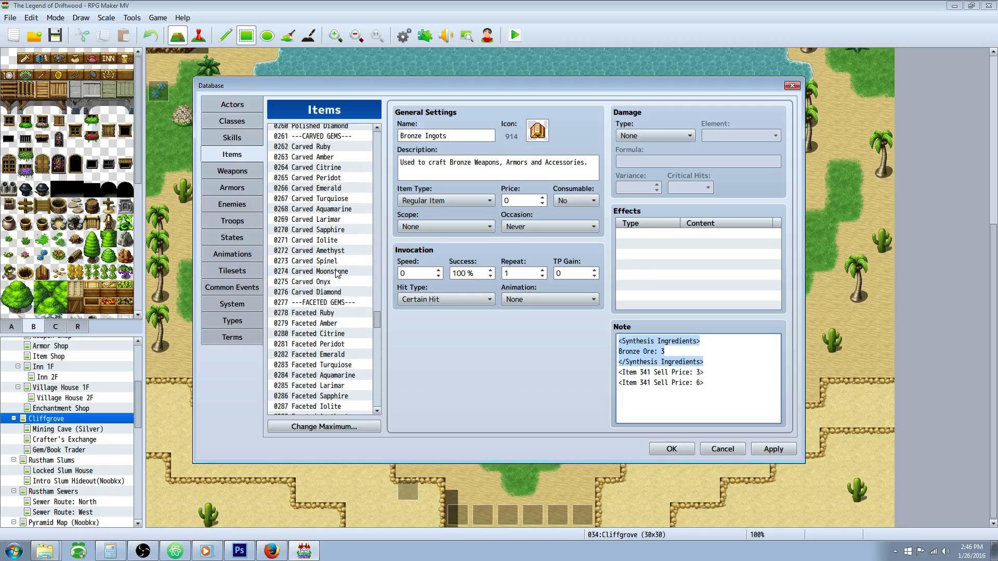
{"action": "scroll", "coordinate": [337, 271], "scroll_direction": "down", "scroll_amount": 2}
{"action": "left_click", "coordinate": [337, 271]}
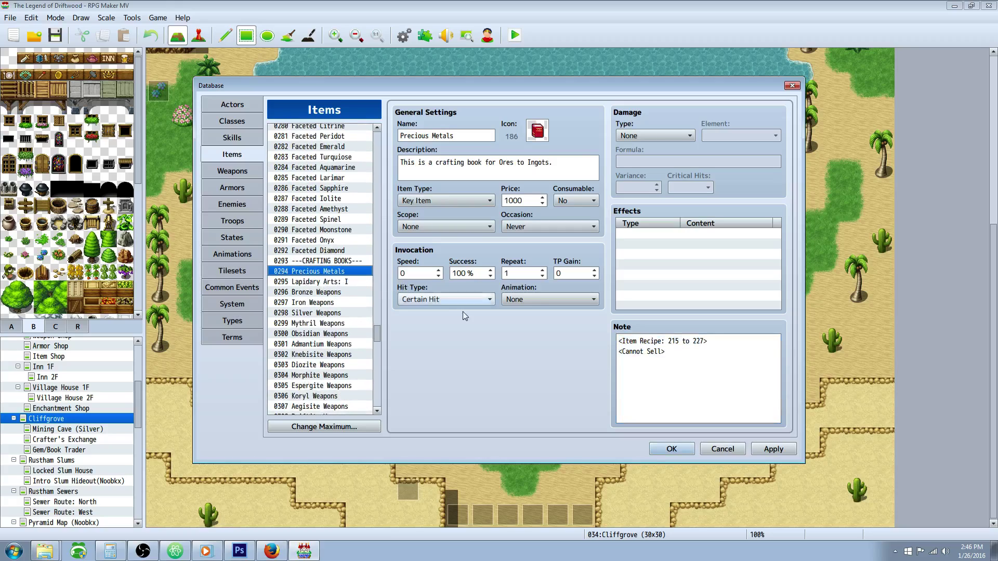
- Examine the Item Recipe and Cannot Sell notetags in the Precious Metals note, highlighting the Item Recipe line
{"action": "left_click", "coordinate": [670, 341]}
{"action": "key", "text": "ctrl+a"}
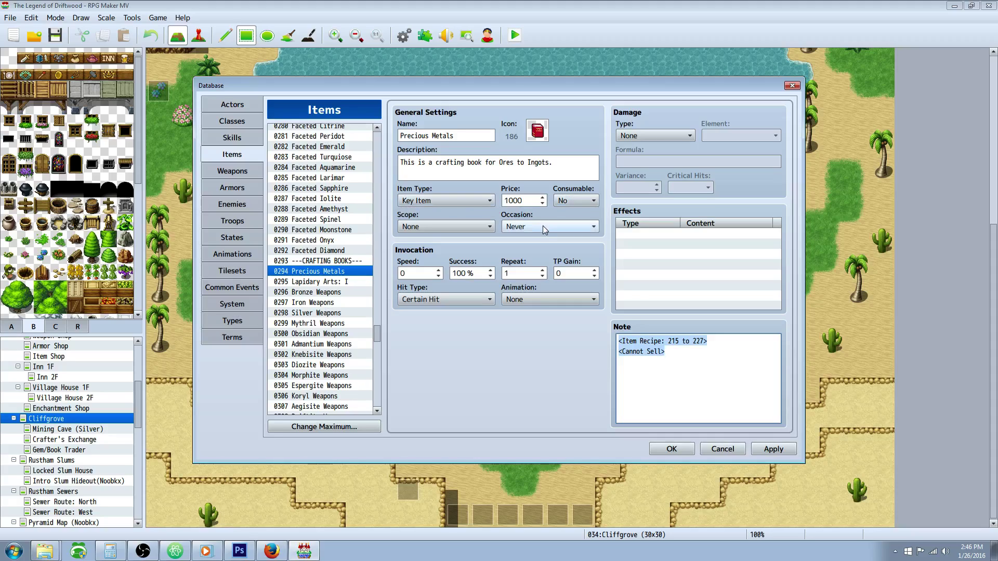
{"action": "left_click", "coordinate": [731, 343]}
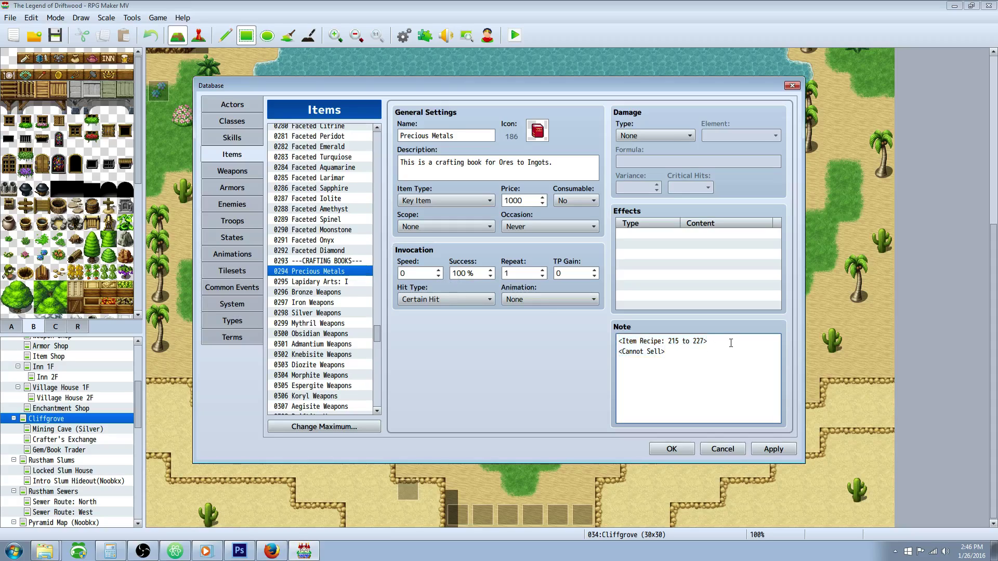
{"action": "left_click_drag", "start_coordinate": [732, 343], "coordinate": [613, 338]}
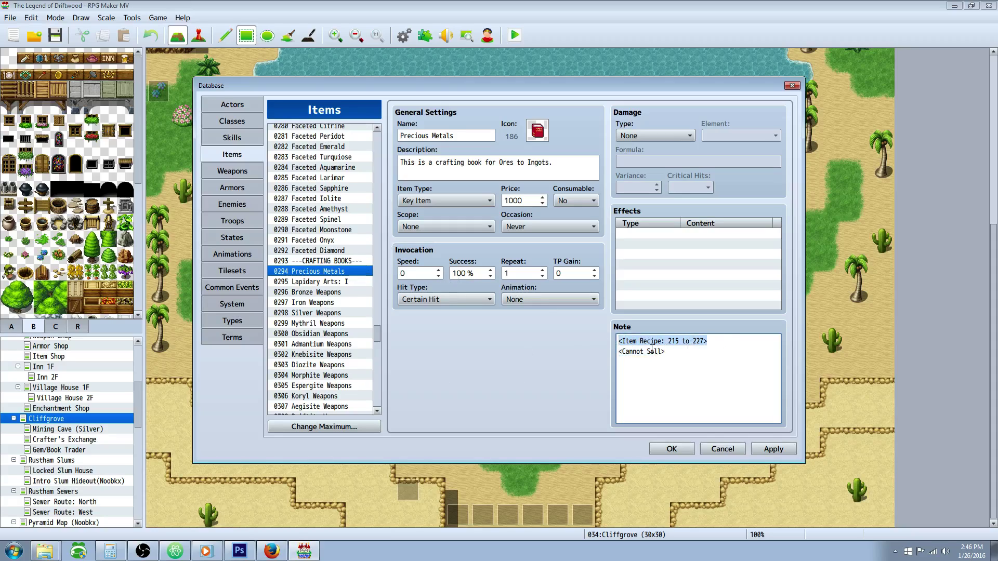
{"action": "left_click", "coordinate": [620, 341]}
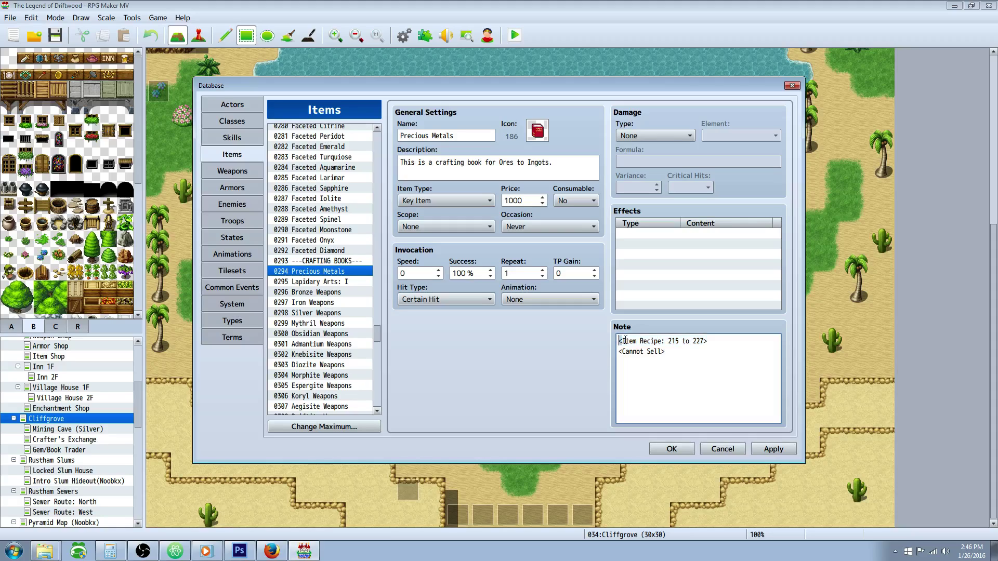
{"action": "left_click_drag", "start_coordinate": [624, 341], "coordinate": [681, 341]}
- Try adding the line "<Item Recipe: 215, 216, 217, 218," with individual item IDs below the Item Recipe range, and delete it again
{"action": "left_click", "coordinate": [717, 342]}
{"action": "key", "text": "Return"}
{"action": "type", "text": "<Item Recipe: 215, 216, 217, 218,"}
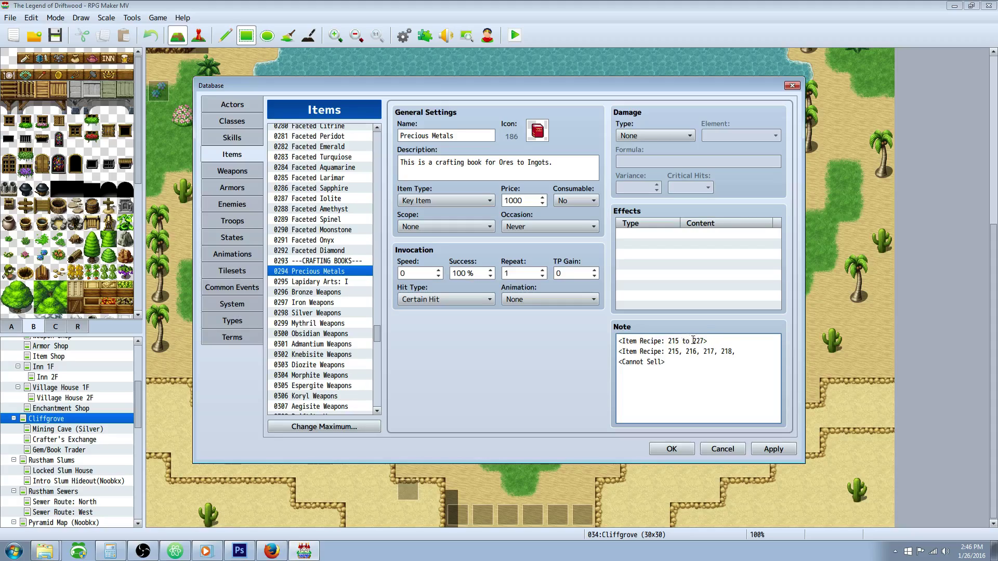
{"action": "double_click", "coordinate": [694, 341]}
{"action": "left_click", "coordinate": [684, 340]}
{"action": "left_click", "coordinate": [723, 341]}
{"action": "key", "text": "shift+Home"}
{"action": "key", "text": "BackSpace"}
{"action": "key", "text": "BackSpace"}
{"action": "key", "text": "BackSpace"}
{"action": "key", "text": "BackSpace"}
{"action": "key", "text": "BackSpace"}
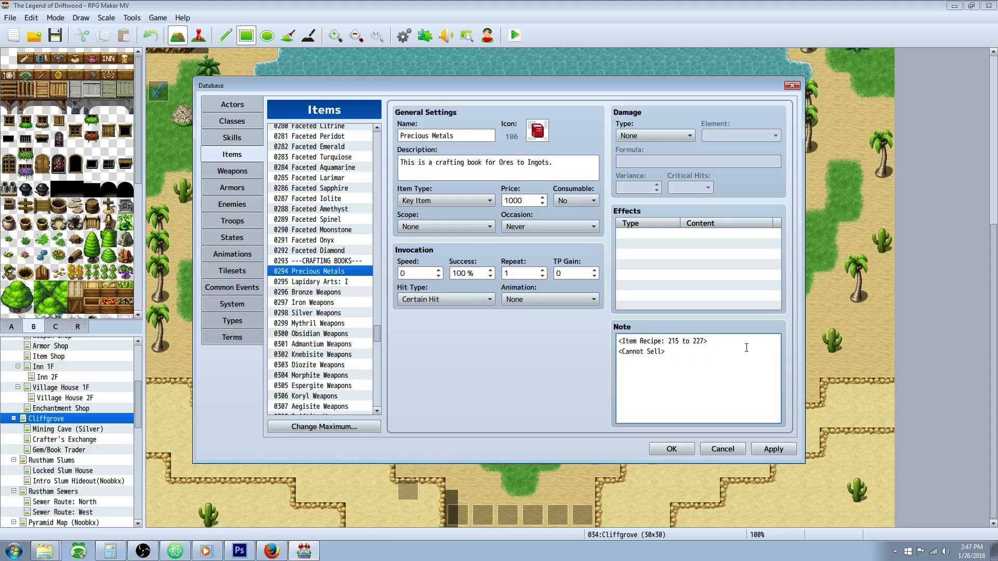
- Try adding the split ranges "<Item Recipe: 215 to 219>" and "<Item Recipe: 221 to 227>" to the note, and delete both lines again
{"action": "key", "text": "Return"}
{"action": "key", "text": "Return"}
{"action": "type", "text": "<Item Recipe: 215 to 219>"}
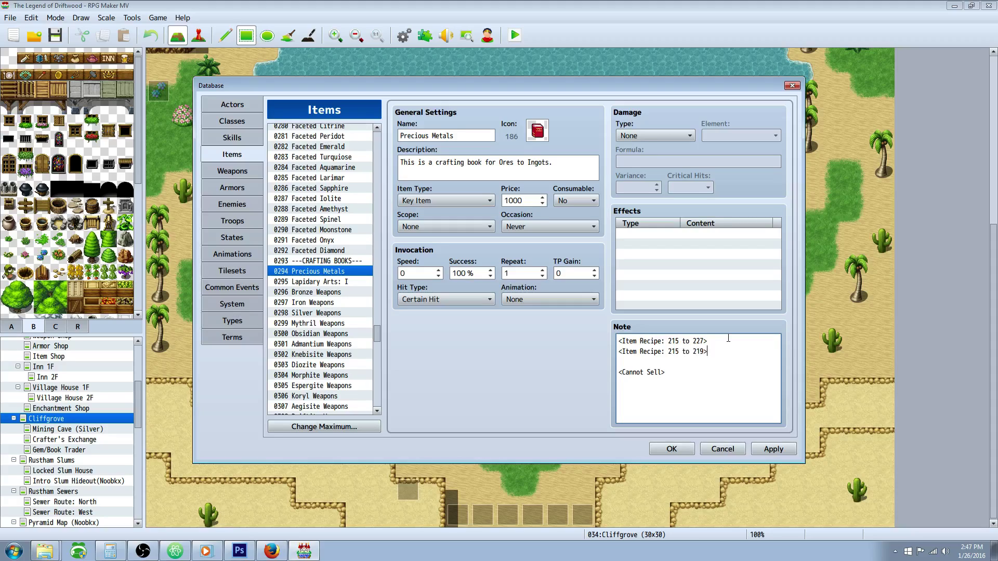
{"action": "key", "text": "Return"}
{"action": "type", "text": "<T"}
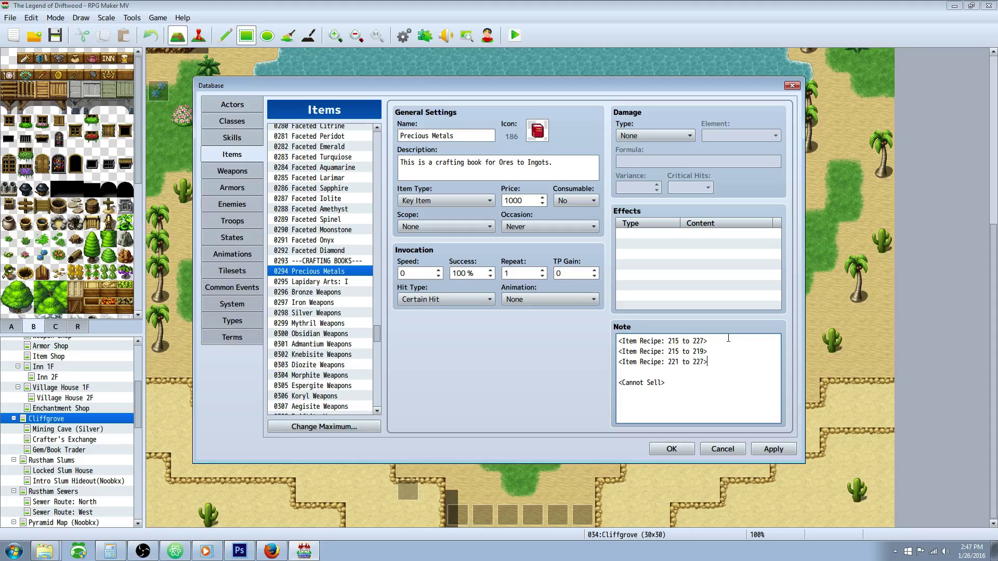
{"action": "left_click_drag", "start_coordinate": [729, 339], "coordinate": [555, 350]}
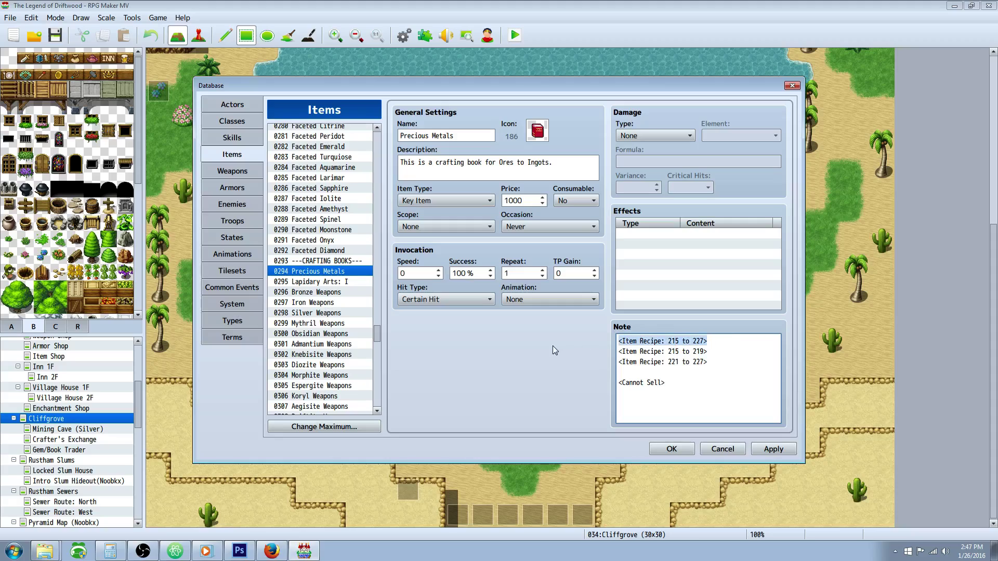
{"action": "left_click", "coordinate": [670, 352]}
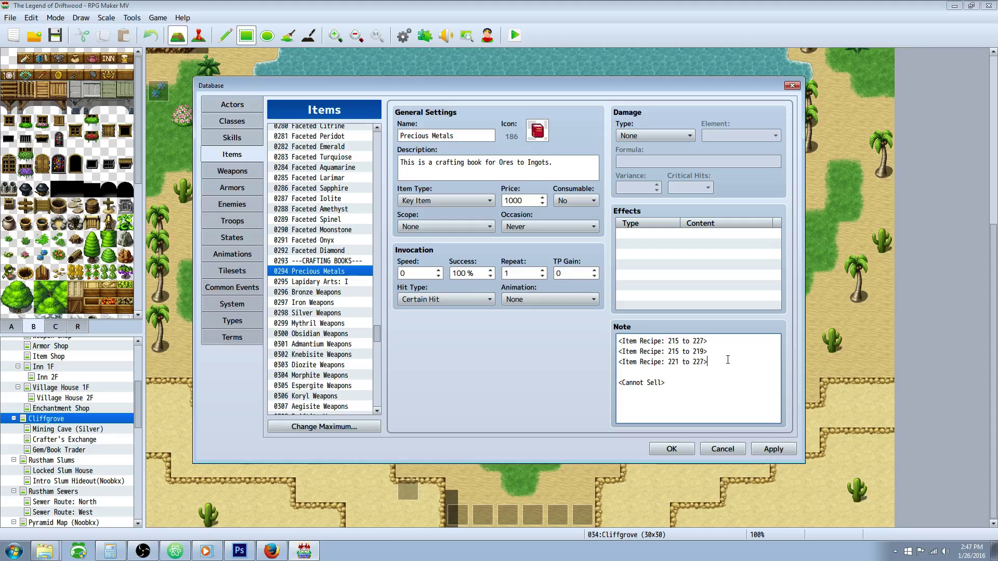
{"action": "left_click_drag", "start_coordinate": [728, 359], "coordinate": [576, 349]}
{"action": "key", "text": "BackSpace"}
{"action": "key", "text": "BackSpace"}
{"action": "key", "text": "Delete"}
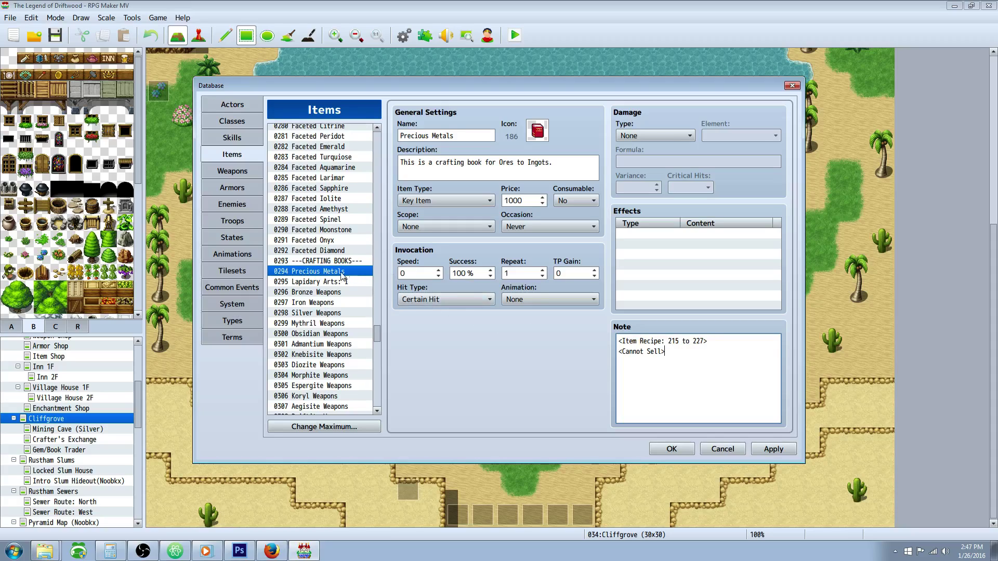
- Check the Precious Metals recipe range and description against the Iron Ingots and Bronze Ingots items, and accept and close the database
{"action": "left_click_drag", "start_coordinate": [726, 343], "coordinate": [615, 347]}
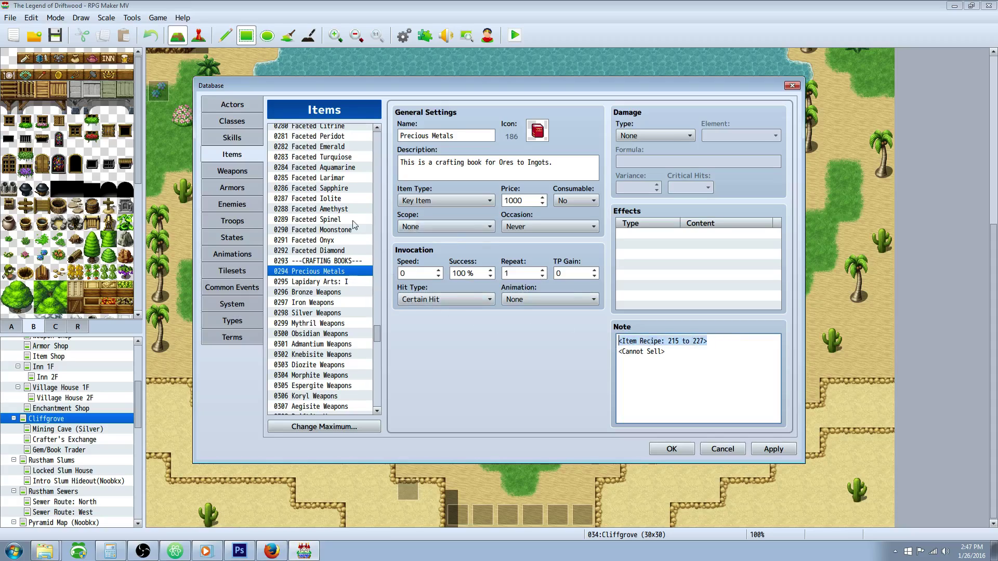
{"action": "triple_click", "coordinate": [425, 172]}
{"action": "scroll", "coordinate": [323, 205], "scroll_direction": "up", "scroll_amount": 15}
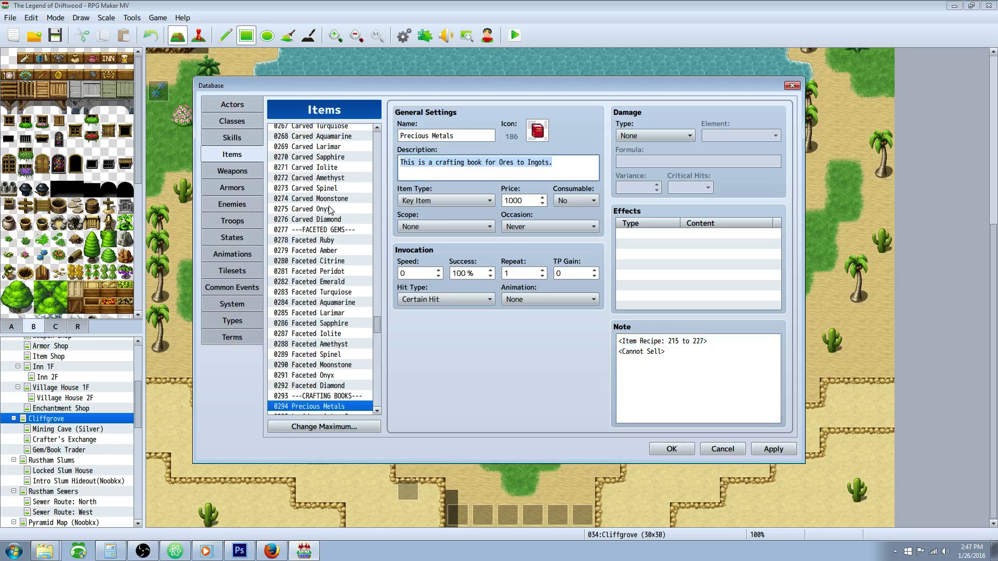
{"action": "left_click", "coordinate": [333, 157]}
{"action": "scroll", "coordinate": [333, 172], "scroll_direction": "up", "scroll_amount": 8}
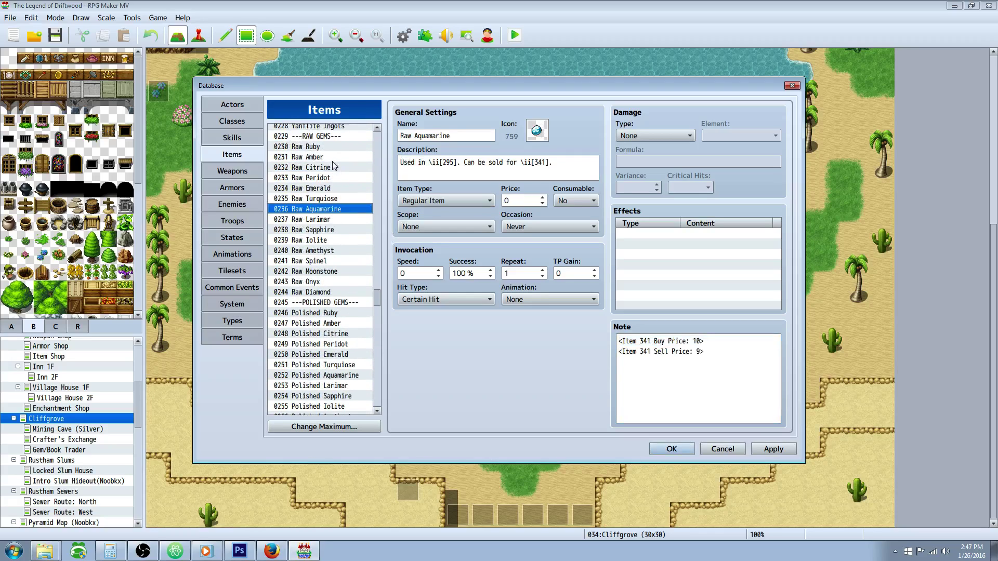
{"action": "left_click", "coordinate": [337, 209]}
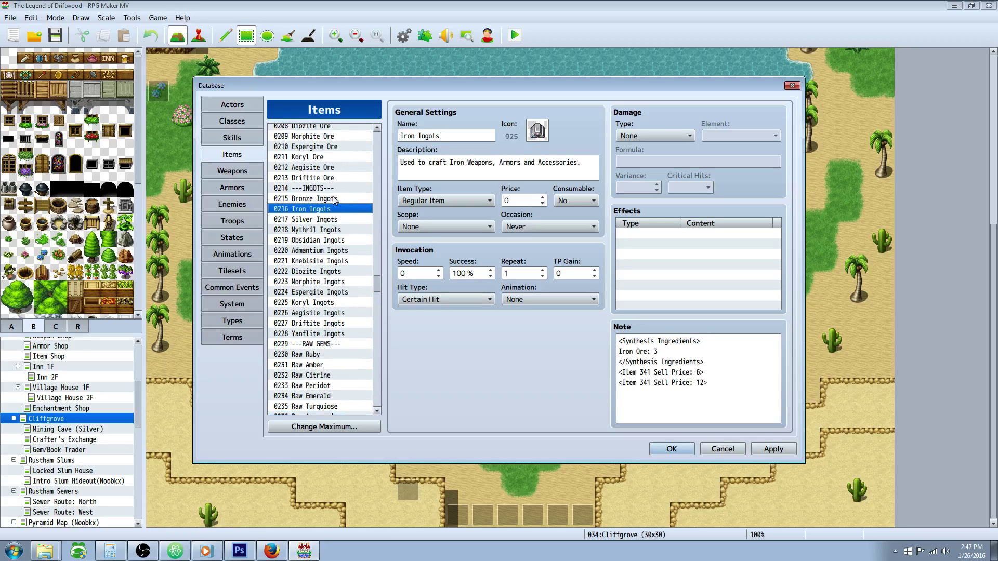
{"action": "left_click", "coordinate": [334, 199]}
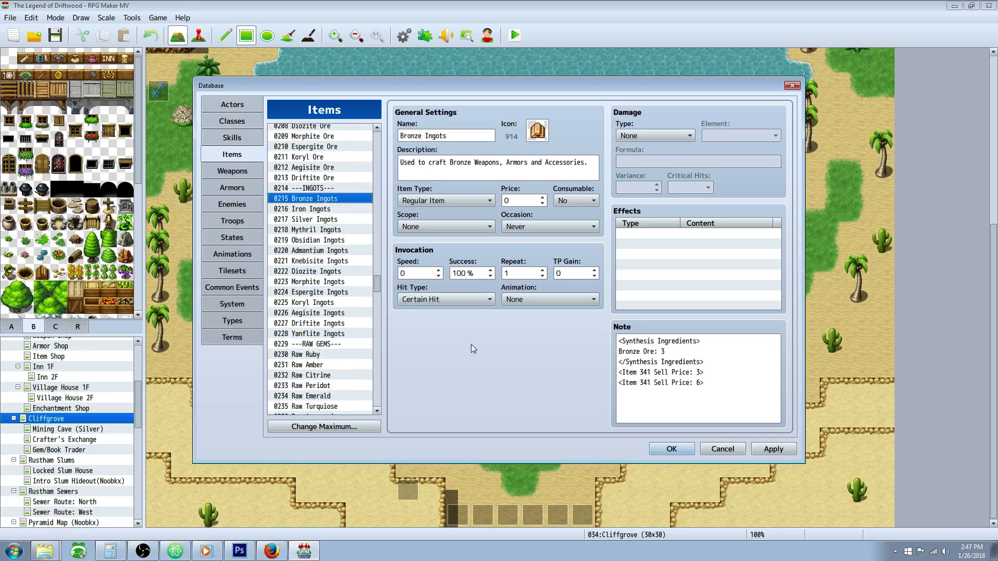
{"action": "left_click", "coordinate": [678, 448]}
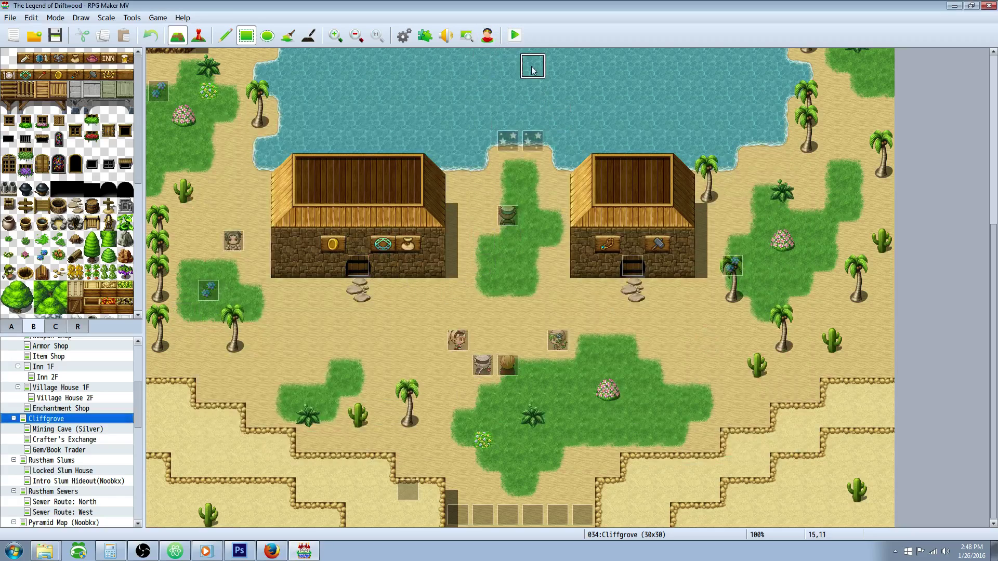
- Set the player's starting position on the Gem/Book Trader map at tile 4,11, in event mode
{"action": "left_click", "coordinate": [76, 439]}
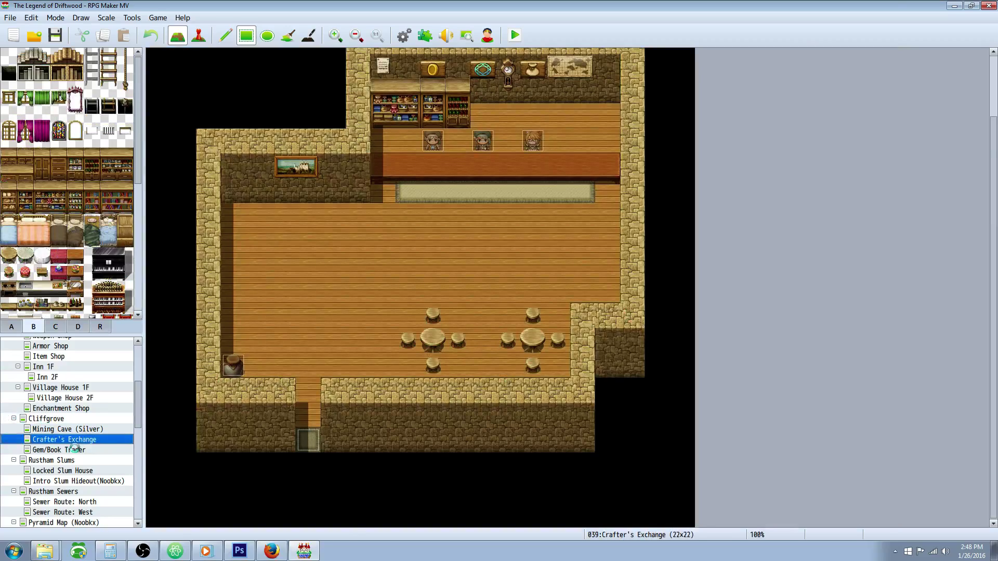
{"action": "left_click", "coordinate": [70, 449]}
{"action": "left_click", "coordinate": [198, 35]}
{"action": "right_click", "coordinate": [296, 139]}
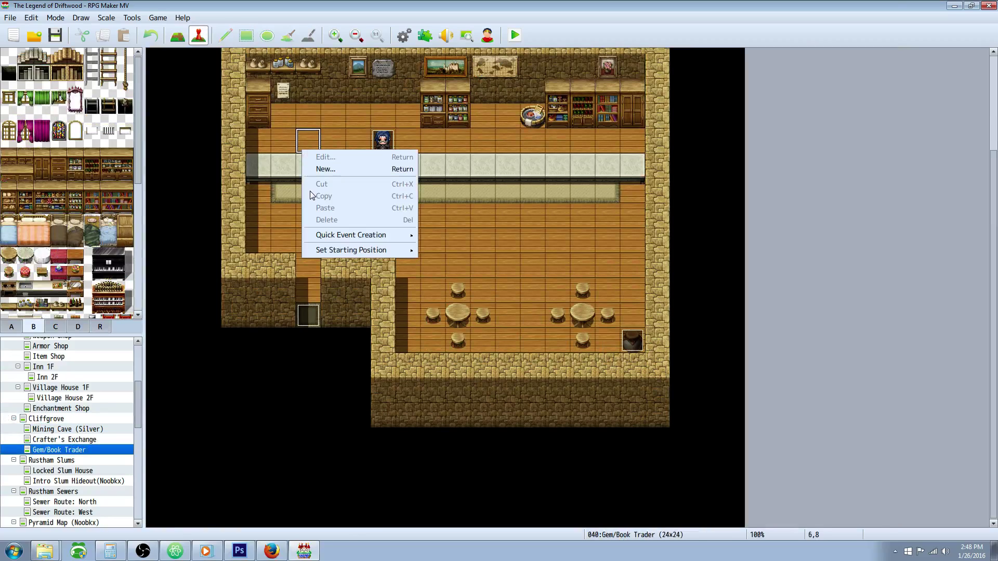
{"action": "right_click", "coordinate": [267, 209]}
{"action": "mouse_move", "coordinate": [305, 310]}
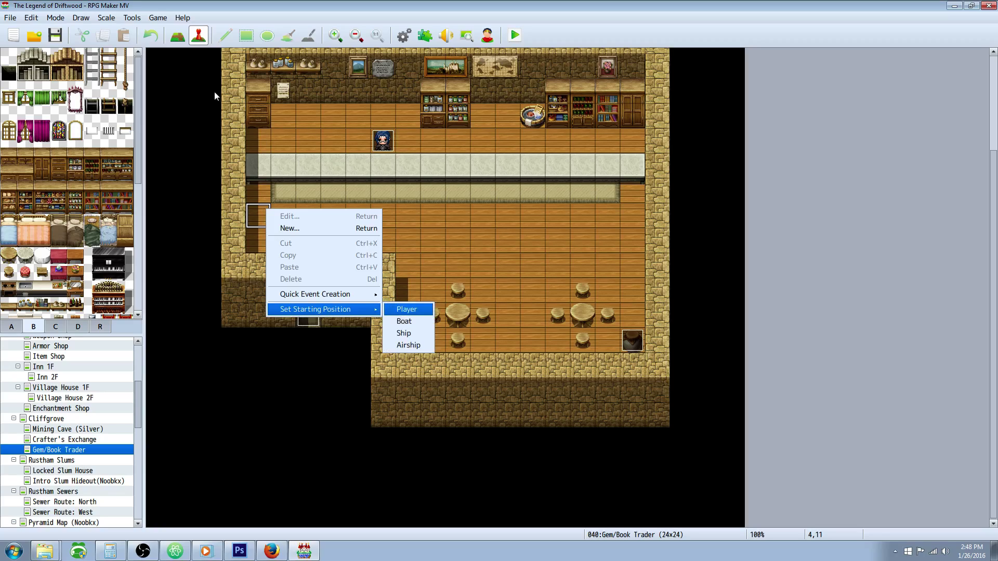
{"action": "key", "text": "Return"}
{"action": "left_click", "coordinate": [515, 35]}
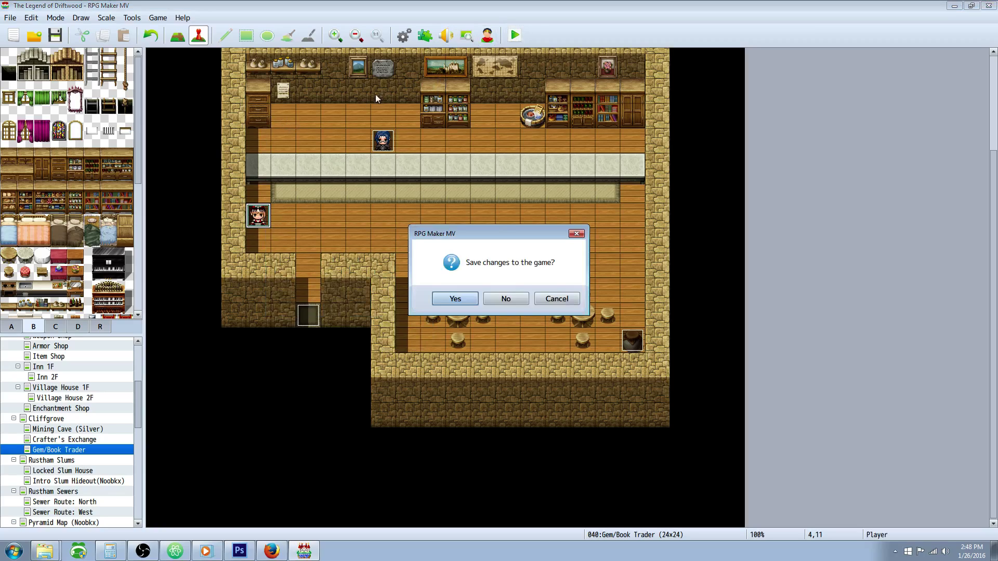
{"action": "left_click", "coordinate": [475, 300]}
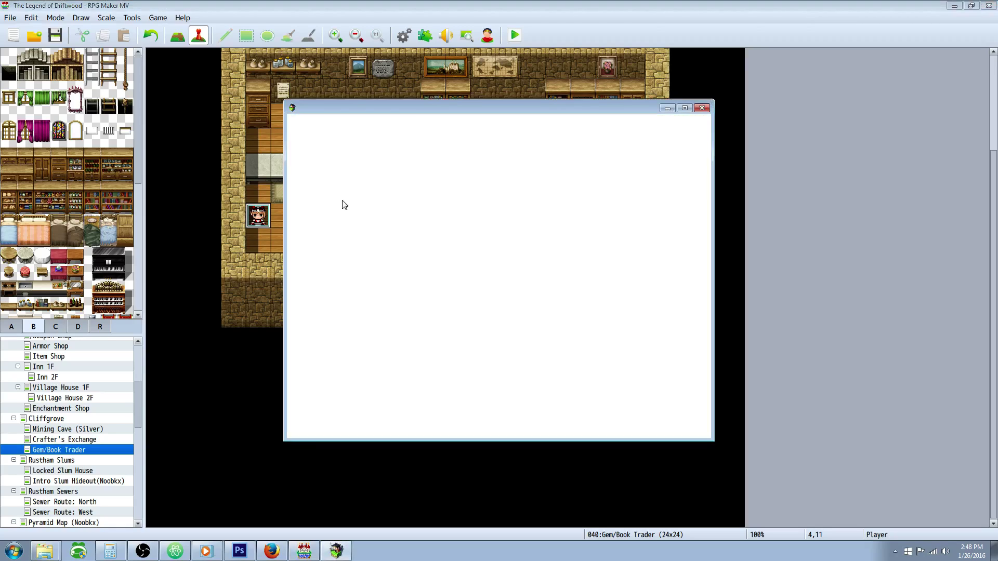
{"action": "left_click", "coordinate": [815, 86]}
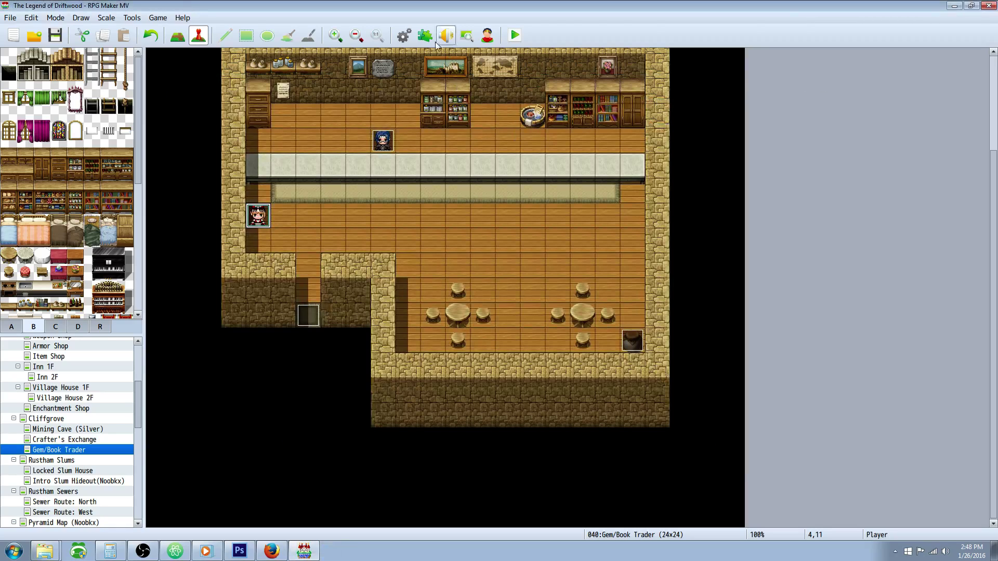
{"action": "key", "text": "F9"}
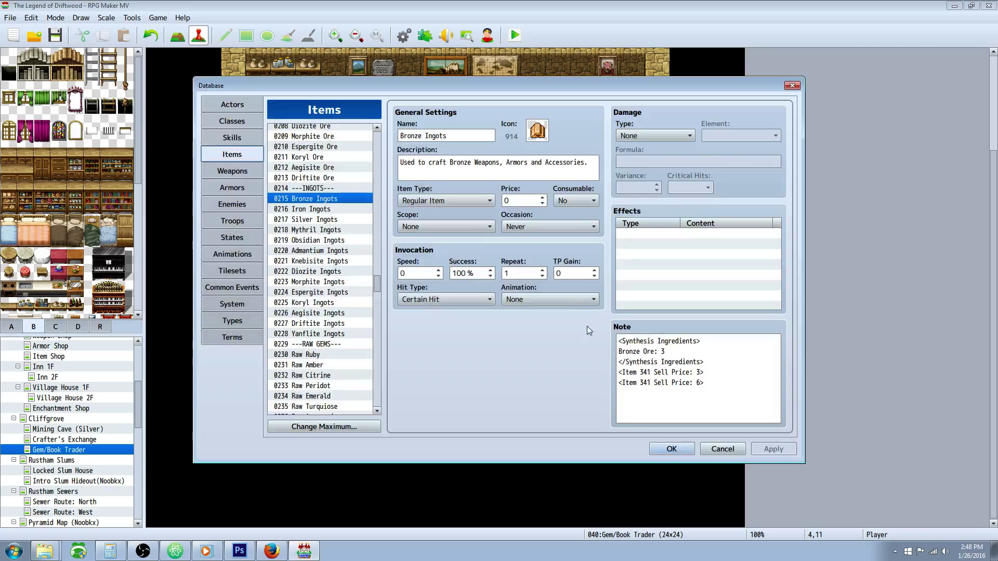
{"action": "left_click", "coordinate": [662, 450]}
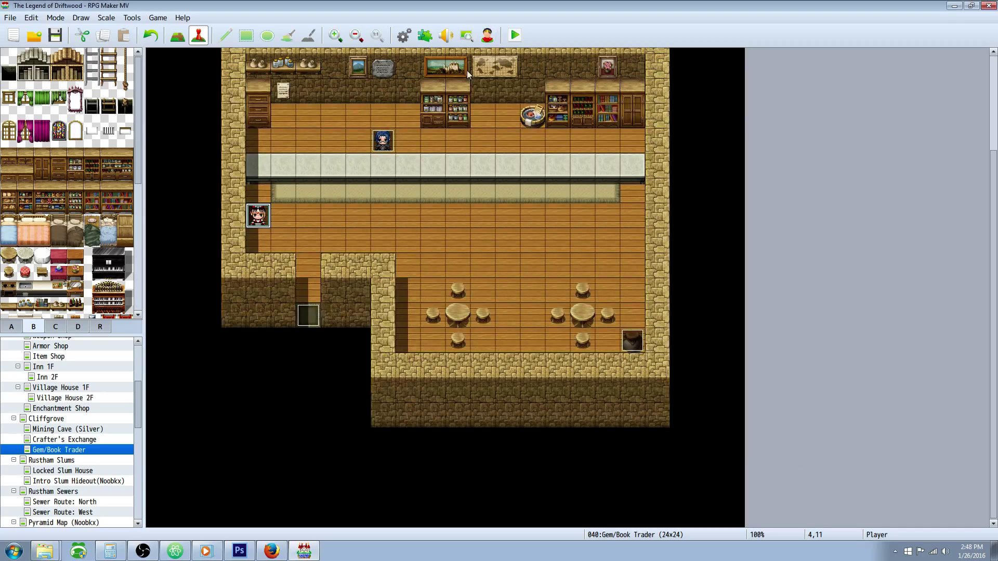
- Create a quick treasure chest event containing 90000 gold at tile 8,10 on the Gem/Book Trader map
{"action": "right_click", "coordinate": [355, 187]}
{"action": "mouse_move", "coordinate": [421, 285]}
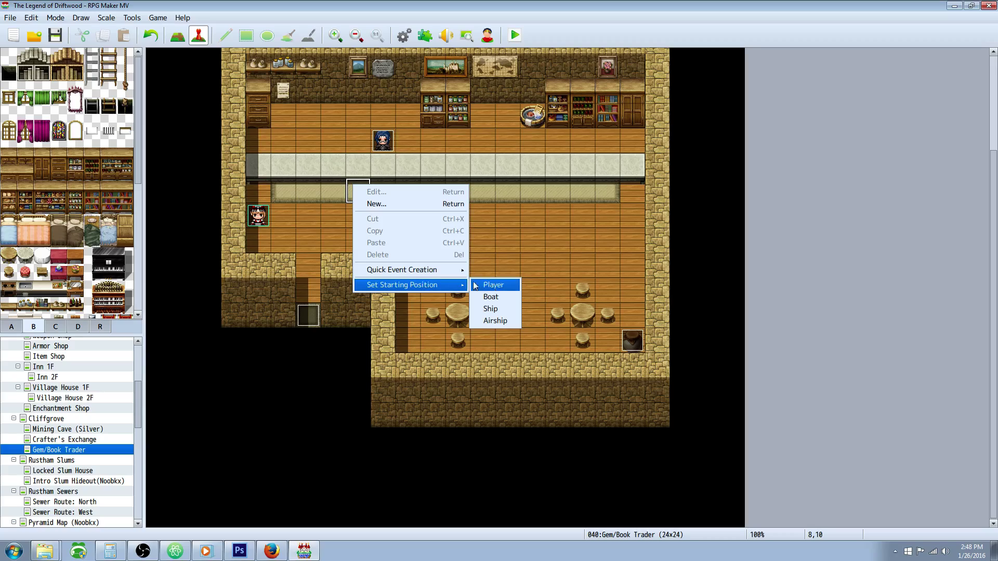
{"action": "mouse_move", "coordinate": [447, 270]}
{"action": "left_click", "coordinate": [495, 294]}
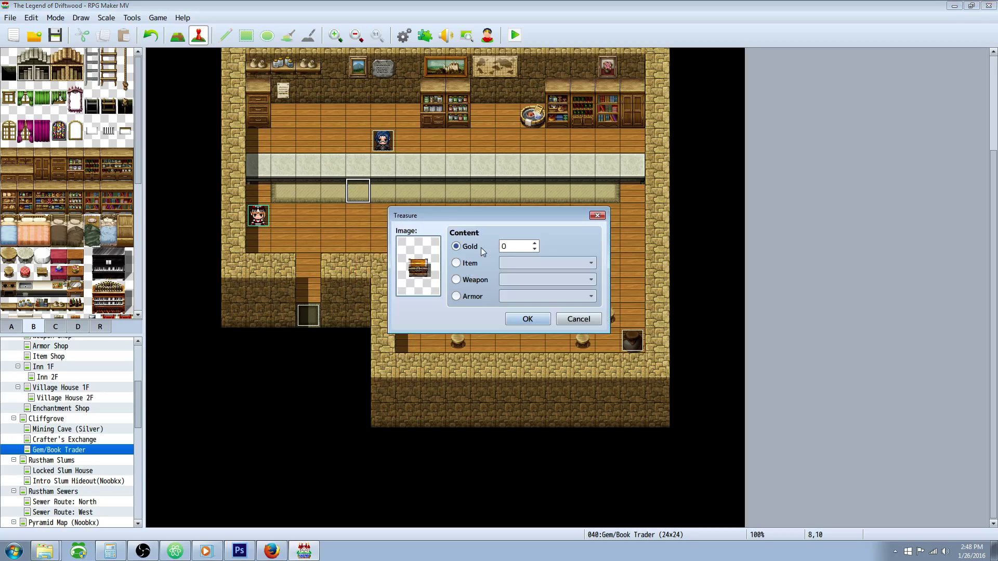
{"action": "left_click", "coordinate": [513, 248]}
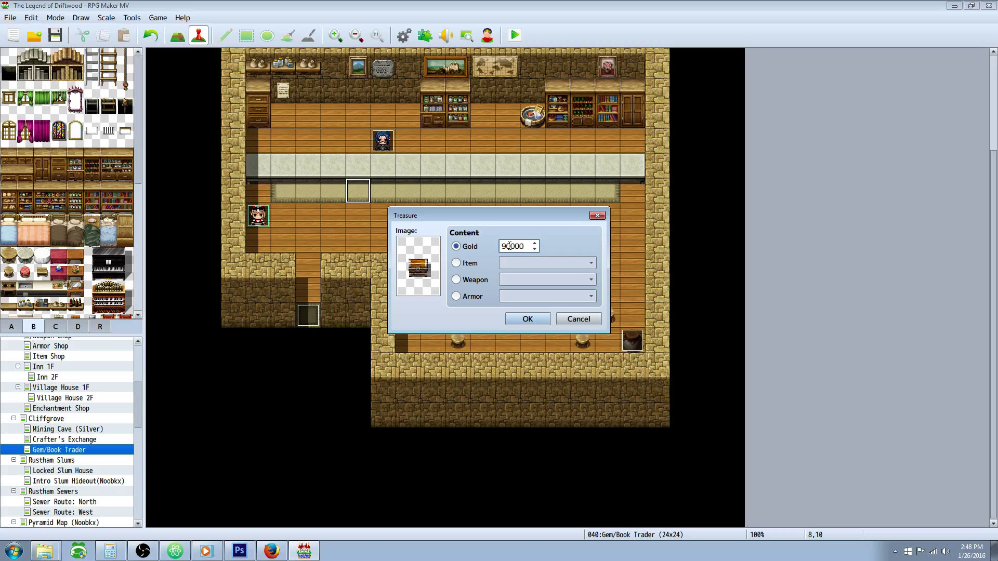
{"action": "left_click", "coordinate": [528, 315]}
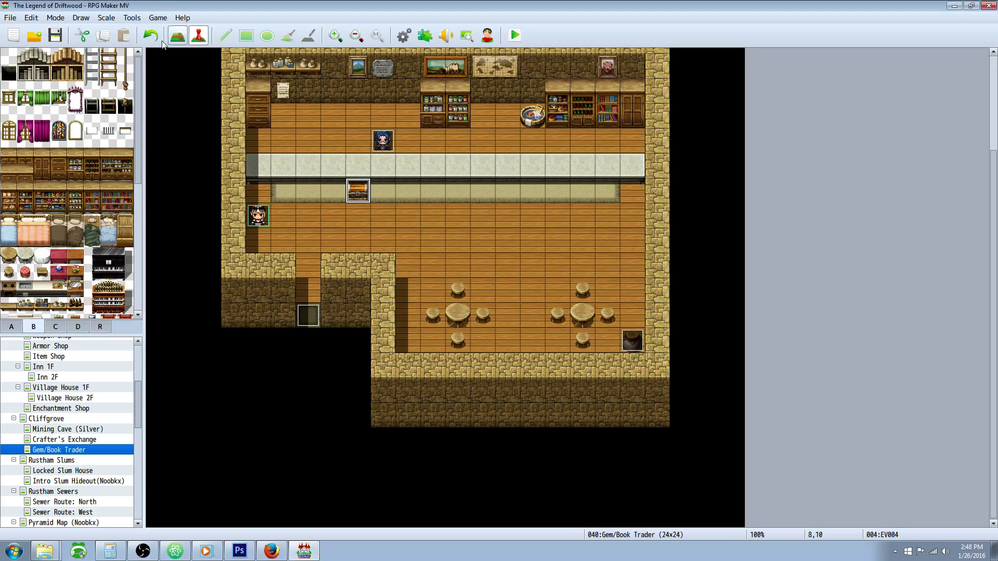
- Playtest the project and start a new game from the title screen
{"action": "left_click", "coordinate": [515, 36]}
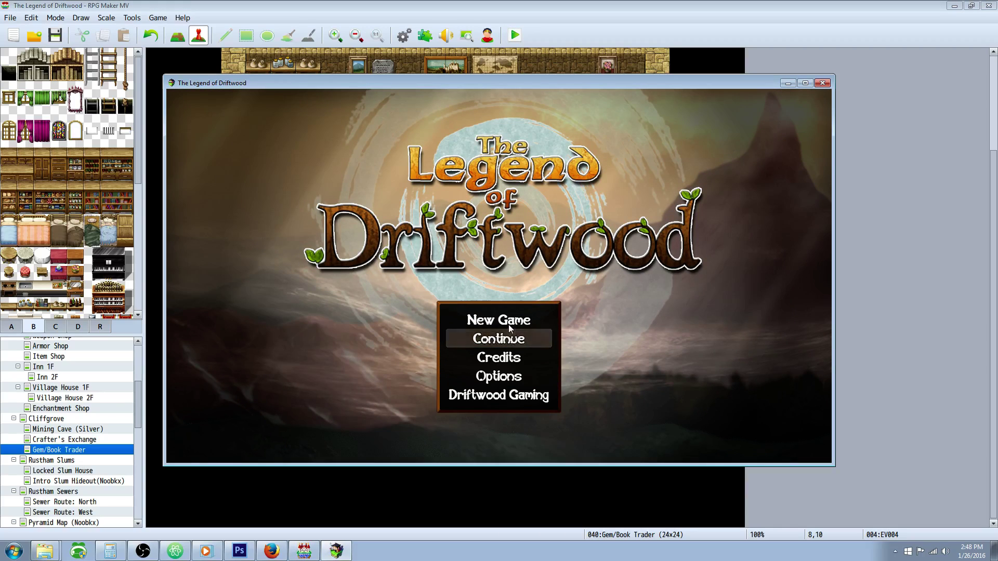
{"action": "double_click", "coordinate": [508, 324]}
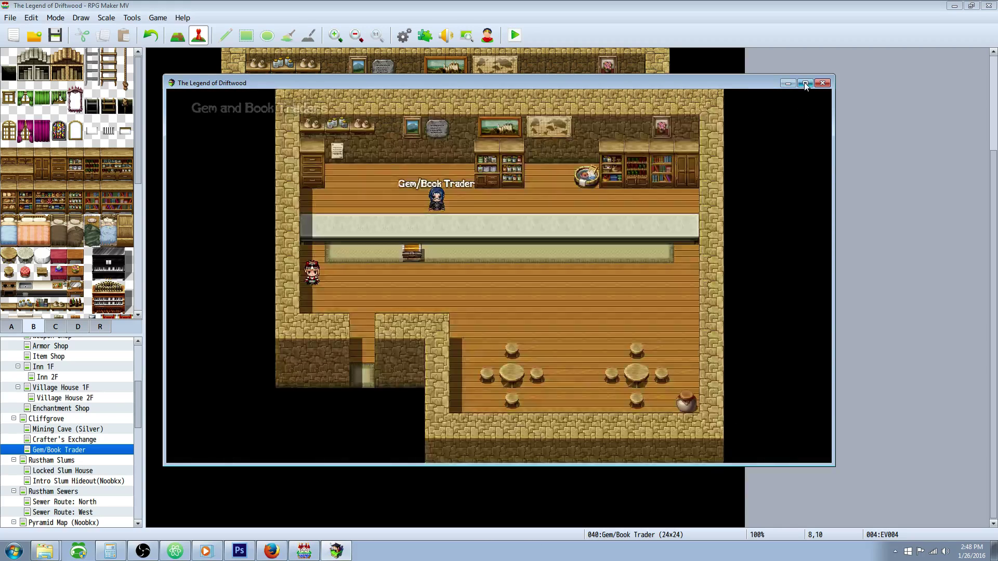
- In the maximized game window, collect the gold from the treasure chest and walk up to the counter facing the Gem/Book Trader
{"action": "left_click", "coordinate": [805, 83]}
{"action": "key", "text": "Right"}
{"action": "key", "text": "Return"}
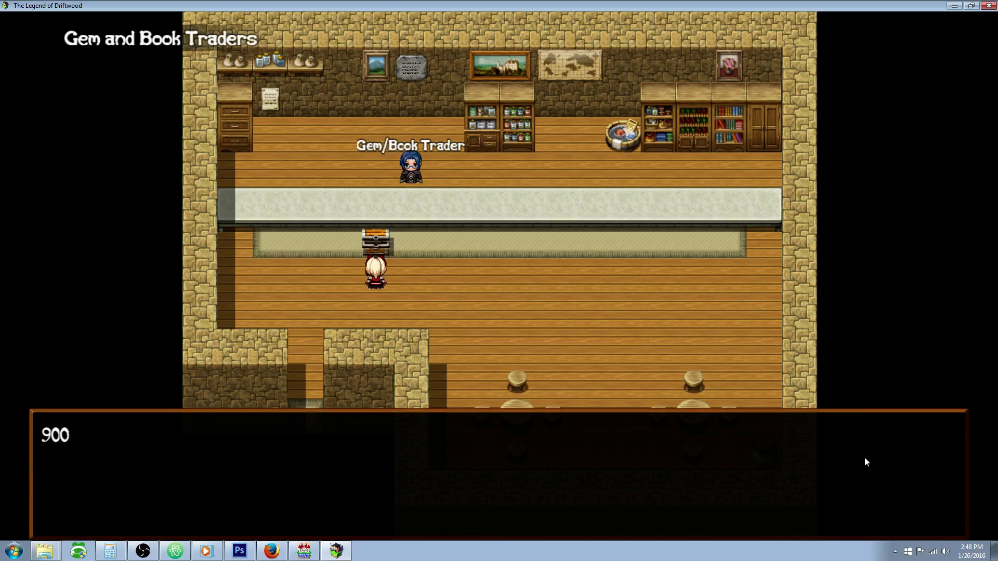
{"action": "key", "text": "Return"}
{"action": "key", "text": "Right"}
{"action": "key", "text": "Up"}
- Check the commands in the party's main menu for a Synthesis entry before any recipe book is owned, and close the menu
{"action": "key", "text": "Escape"}
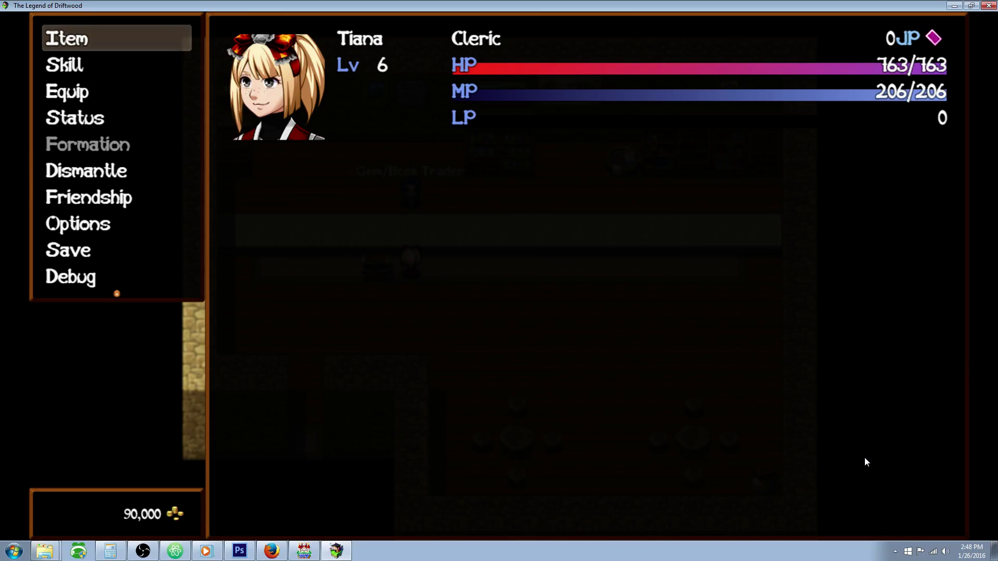
{"action": "key", "text": "Down"}
{"action": "key", "text": "Down"}
{"action": "key", "text": "Down"}
{"action": "key", "text": "Down"}
{"action": "key", "text": "Down"}
{"action": "key", "text": "Down"}
{"action": "key", "text": "Down"}
{"action": "key", "text": "Up"}
{"action": "key", "text": "Up"}
{"action": "key", "text": "Up"}
{"action": "key", "text": "Down"}
{"action": "key", "text": "Down"}
{"action": "key", "text": "Down"}
{"action": "key", "text": "Down"}
{"action": "key", "text": "Up"}
{"action": "key", "text": "Up"}
{"action": "key", "text": "Up"}
{"action": "key", "text": "Up"}
{"action": "key", "text": "Down"}
{"action": "key", "text": "Down"}
{"action": "key", "text": "Down"}
{"action": "key", "text": "Down"}
{"action": "key", "text": "Down"}
{"action": "key", "text": "Down"}
{"action": "key", "text": "Down"}
{"action": "key", "text": "Down"}
{"action": "key", "text": "Down"}
{"action": "key", "text": "Down"}
{"action": "key", "text": "Down"}
{"action": "key", "text": "Down"}
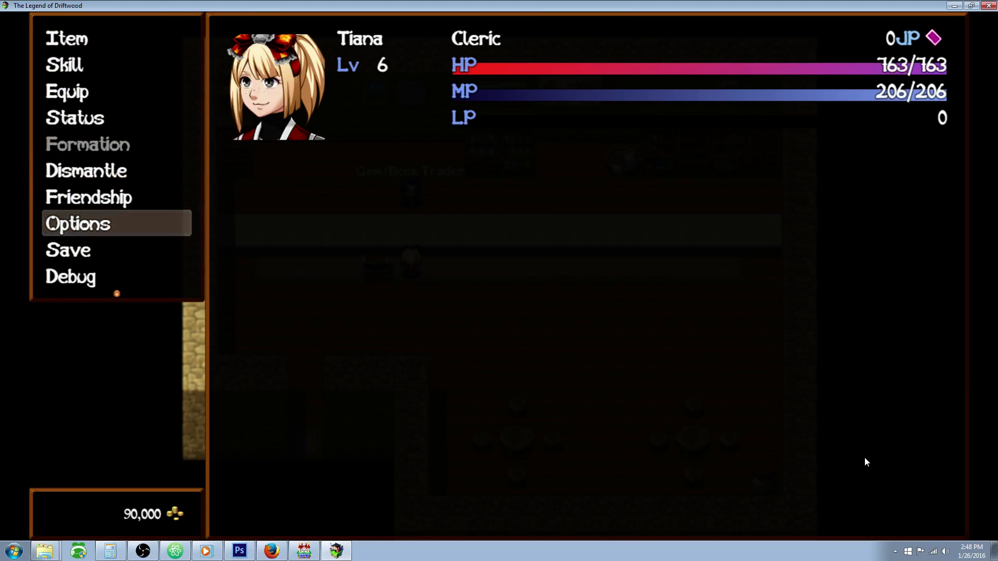
{"action": "key", "text": "Down"}
{"action": "key", "text": "Down"}
{"action": "key", "text": "Down"}
{"action": "key", "text": "Down"}
{"action": "key", "text": "Down"}
{"action": "key", "text": "Down"}
{"action": "key", "text": "Down"}
{"action": "key", "text": "Down"}
{"action": "key", "text": "Down"}
{"action": "key", "text": "Down"}
{"action": "key", "text": "Down"}
{"action": "key", "text": "Down"}
{"action": "key", "text": "Down"}
{"action": "key", "text": "Down"}
{"action": "key", "text": "Down"}
{"action": "key", "text": "Down"}
{"action": "key", "text": "Down"}
{"action": "key", "text": "Up"}
{"action": "key", "text": "Up"}
{"action": "key", "text": "Up"}
{"action": "key", "text": "Up"}
{"action": "key", "text": "Up"}
{"action": "key", "text": "Up"}
{"action": "key", "text": "Up"}
{"action": "key", "text": "Up"}
{"action": "key", "text": "Up"}
{"action": "key", "text": "Down"}
{"action": "key", "text": "Up"}
{"action": "key", "text": "Up"}
{"action": "key", "text": "Up"}
{"action": "key", "text": "Down"}
{"action": "key", "text": "Escape"}
{"action": "key", "text": "Return"}
{"action": "key", "text": "Return"}
{"action": "key", "text": "Escape"}
{"action": "key", "text": "Escape"}
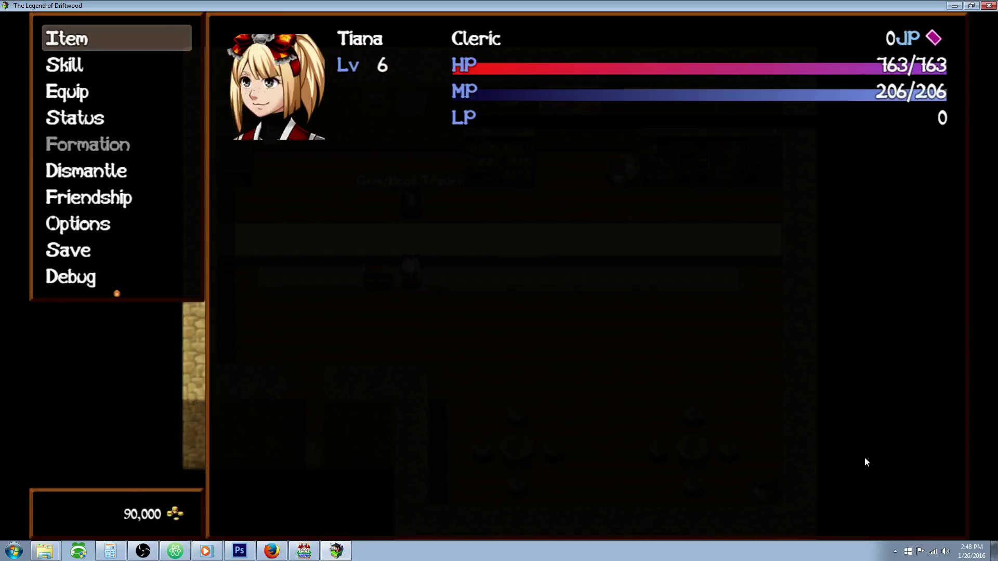
{"action": "key", "text": "Escape"}
- Talk to the Gem/Book Trader and open the buying list of crafting books
{"action": "key", "text": "Return"}
{"action": "key", "text": "Down"}
{"action": "key", "text": "Return"}
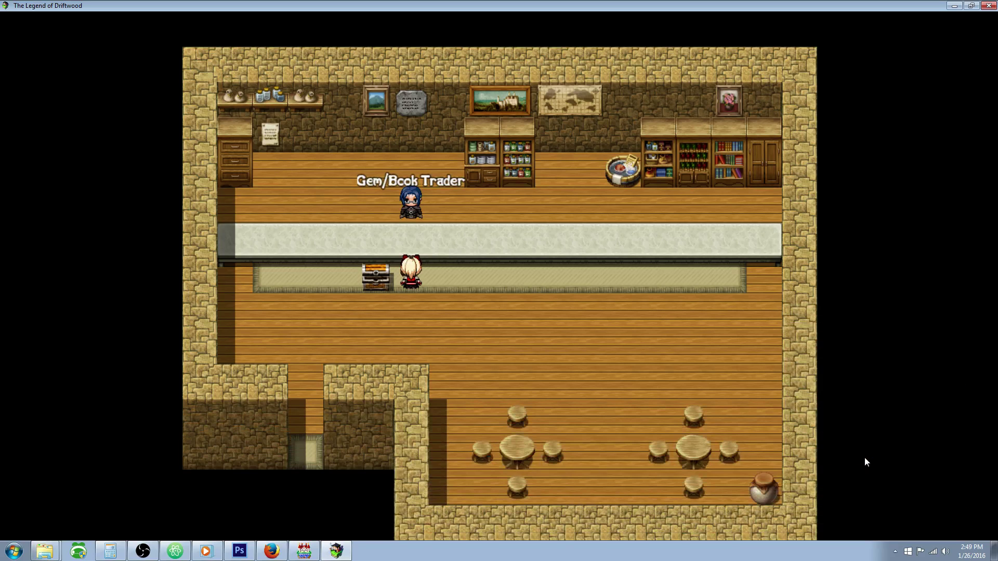
{"action": "key", "text": "Return"}
{"action": "key", "text": "Down"}
{"action": "key", "text": "Up"}
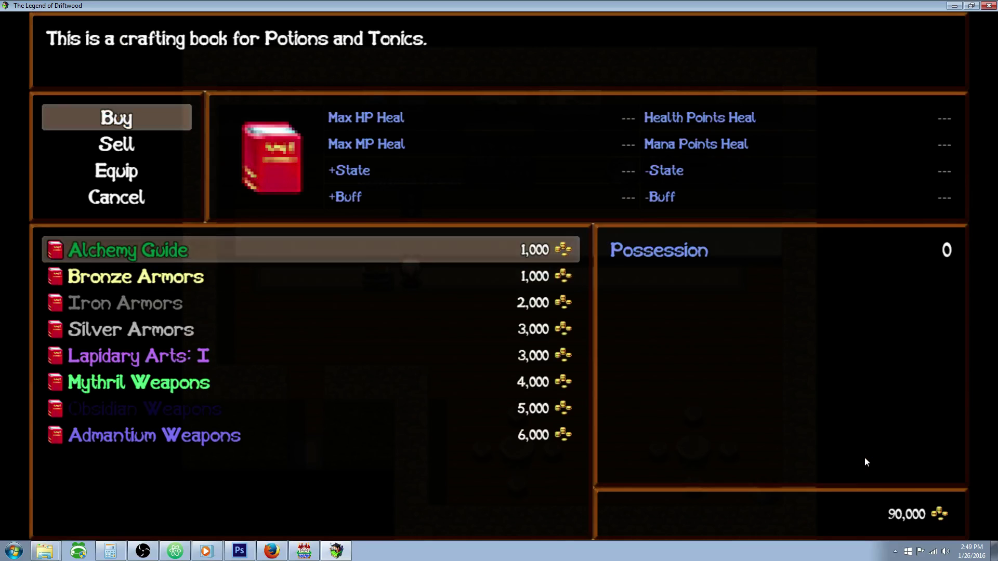
- Look through the crafting books for sale, buy one Alchemy Guide, and leave the shop
{"action": "key", "text": "Down"}
{"action": "key", "text": "Down"}
{"action": "key", "text": "Down"}
{"action": "key", "text": "Down"}
{"action": "key", "text": "Down"}
{"action": "key", "text": "Down"}
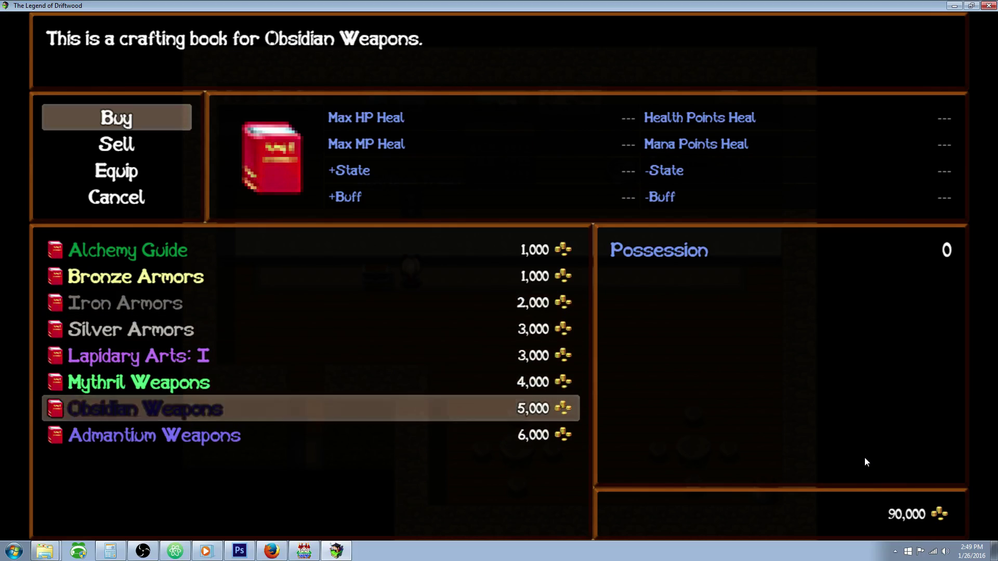
{"action": "key", "text": "Up"}
{"action": "key", "text": "Up"}
{"action": "key", "text": "Up"}
{"action": "key", "text": "Up"}
{"action": "key", "text": "Up"}
{"action": "key", "text": "Up"}
{"action": "key", "text": "Return"}
{"action": "key", "text": "Return"}
{"action": "key", "text": "Escape"}
{"action": "key", "text": "Escape"}
- Open the Synthesis screen from the party's main menu
{"action": "key", "text": "Escape"}
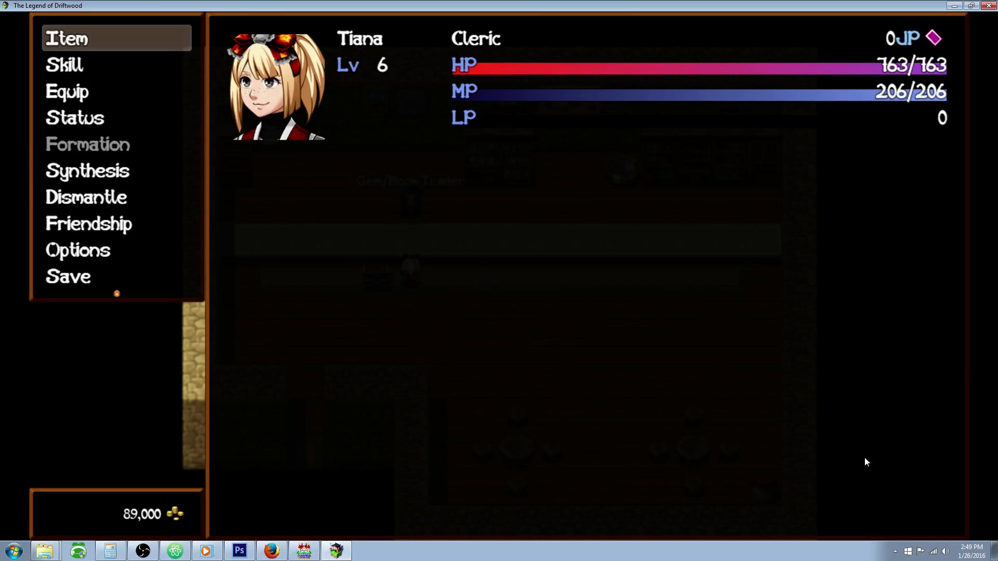
{"action": "key", "text": "Down"}
{"action": "key", "text": "Down"}
{"action": "key", "text": "Down"}
{"action": "key", "text": "Down"}
{"action": "key", "text": "Down"}
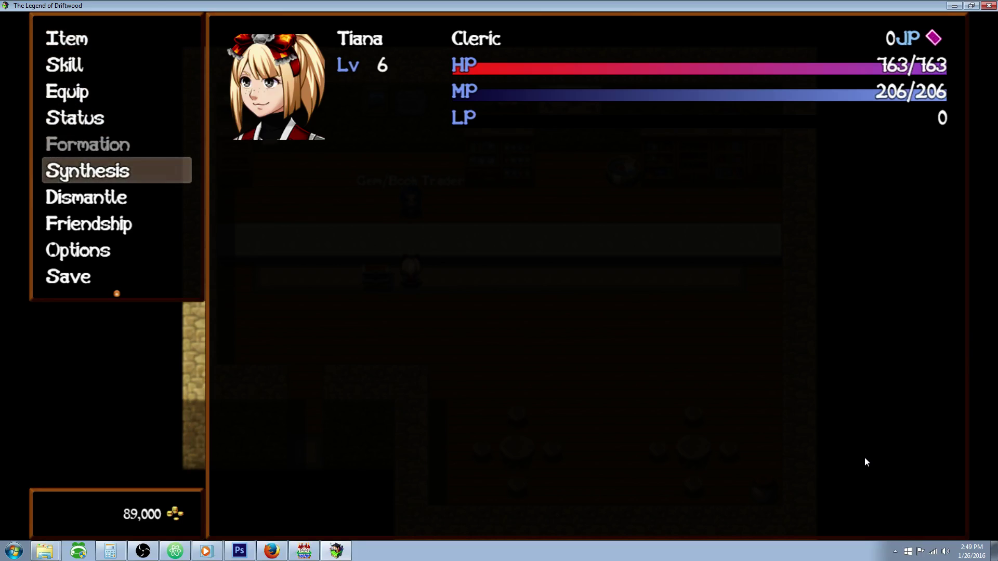
{"action": "key", "text": "Return"}
- Examine the craftable tonics in the synthesis list and the materials each one requires, such as for Hi-Tonic of Focus
{"action": "key", "text": "Down"}
{"action": "key", "text": "Down"}
{"action": "key", "text": "Down"}
{"action": "key", "text": "Down"}
{"action": "key", "text": "Down"}
{"action": "key", "text": "Down"}
{"action": "key", "text": "Down"}
{"action": "key", "text": "Down"}
{"action": "key", "text": "Down"}
{"action": "key", "text": "Down"}
{"action": "key", "text": "Down"}
{"action": "key", "text": "Down"}
{"action": "key", "text": "Down"}
{"action": "key", "text": "Down"}
{"action": "key", "text": "Down"}
{"action": "key", "text": "Down"}
{"action": "key", "text": "Down"}
{"action": "key", "text": "Down"}
{"action": "key", "text": "Down"}
{"action": "key", "text": "Down"}
{"action": "key", "text": "Down"}
{"action": "key", "text": "Down"}
{"action": "key", "text": "Down"}
{"action": "key", "text": "Down"}
{"action": "key", "text": "Down"}
{"action": "key", "text": "Down"}
{"action": "key", "text": "Down"}
{"action": "key", "text": "Down"}
{"action": "key", "text": "Down"}
{"action": "key", "text": "Down"}
{"action": "key", "text": "Down"}
{"action": "key", "text": "Down"}
{"action": "key", "text": "Down"}
{"action": "key", "text": "Down"}
{"action": "key", "text": "Down"}
{"action": "key", "text": "Down"}
{"action": "key", "text": "Down"}
{"action": "key", "text": "Down"}
{"action": "key", "text": "Down"}
{"action": "key", "text": "Down"}
{"action": "key", "text": "Down"}
{"action": "key", "text": "Down"}
{"action": "key", "text": "Down"}
{"action": "key", "text": "Down"}
{"action": "key", "text": "Down"}
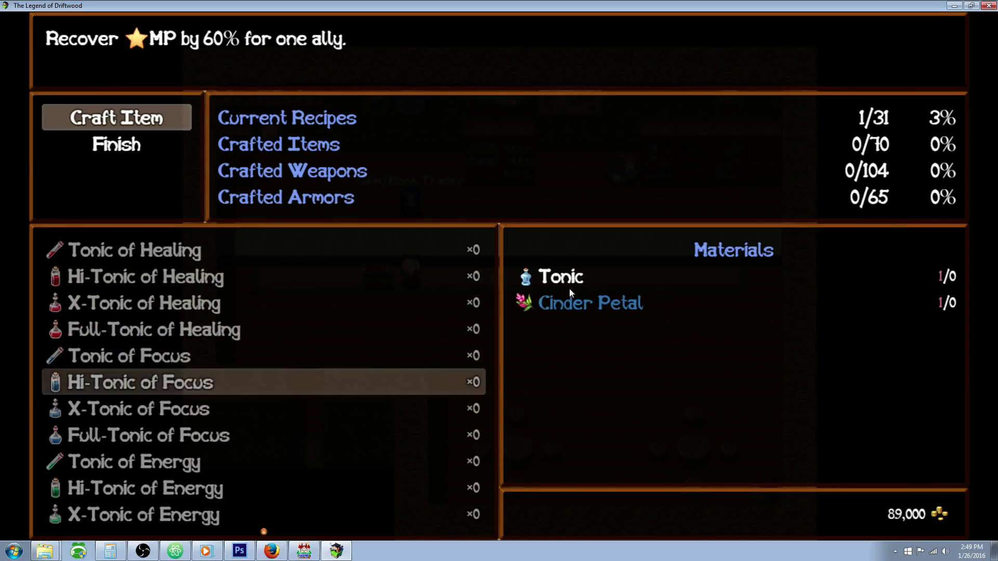
- Examine the required materials of the remaining craftable items in the synthesis list, including X-Tonic of Healing and Tonic of Energy
{"action": "key", "text": "Down"}
{"action": "key", "text": "Down"}
{"action": "key", "text": "Down"}
{"action": "key", "text": "Down"}
{"action": "key", "text": "Down"}
{"action": "key", "text": "Down"}
{"action": "key", "text": "Down"}
{"action": "key", "text": "Down"}
{"action": "key", "text": "Down"}
{"action": "key", "text": "Down"}
{"action": "key", "text": "Down"}
{"action": "key", "text": "Down"}
{"action": "key", "text": "Down"}
{"action": "key", "text": "Down"}
{"action": "key", "text": "Down"}
{"action": "key", "text": "Down"}
{"action": "key", "text": "Down"}
{"action": "key", "text": "Down"}
{"action": "key", "text": "Down"}
{"action": "key", "text": "Down"}
{"action": "key", "text": "Down"}
{"action": "key", "text": "Down"}
{"action": "key", "text": "Down"}
{"action": "key", "text": "Down"}
{"action": "key", "text": "Down"}
{"action": "key", "text": "Down"}
{"action": "key", "text": "Down"}
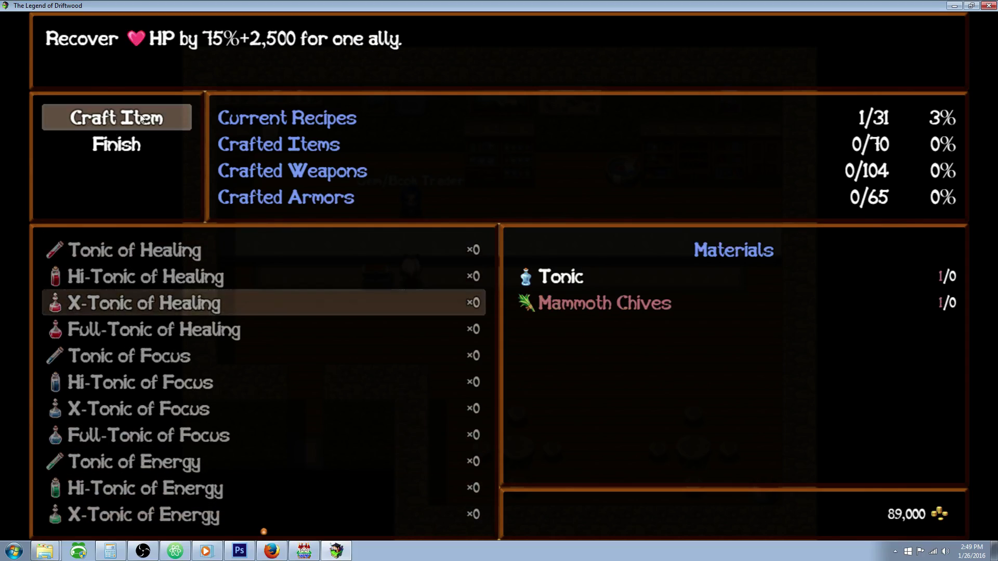
{"action": "key", "text": "Down"}
{"action": "key", "text": "Down"}
{"action": "key", "text": "Down"}
{"action": "key", "text": "Down"}
{"action": "key", "text": "Down"}
{"action": "key", "text": "Down"}
{"action": "key", "text": "Down"}
{"action": "key", "text": "Down"}
{"action": "key", "text": "Down"}
{"action": "key", "text": "Down"}
{"action": "key", "text": "Down"}
{"action": "key", "text": "Down"}
{"action": "key", "text": "Down"}
{"action": "key", "text": "Down"}
{"action": "key", "text": "Down"}
{"action": "key", "text": "Down"}
{"action": "key", "text": "Down"}
{"action": "key", "text": "Down"}
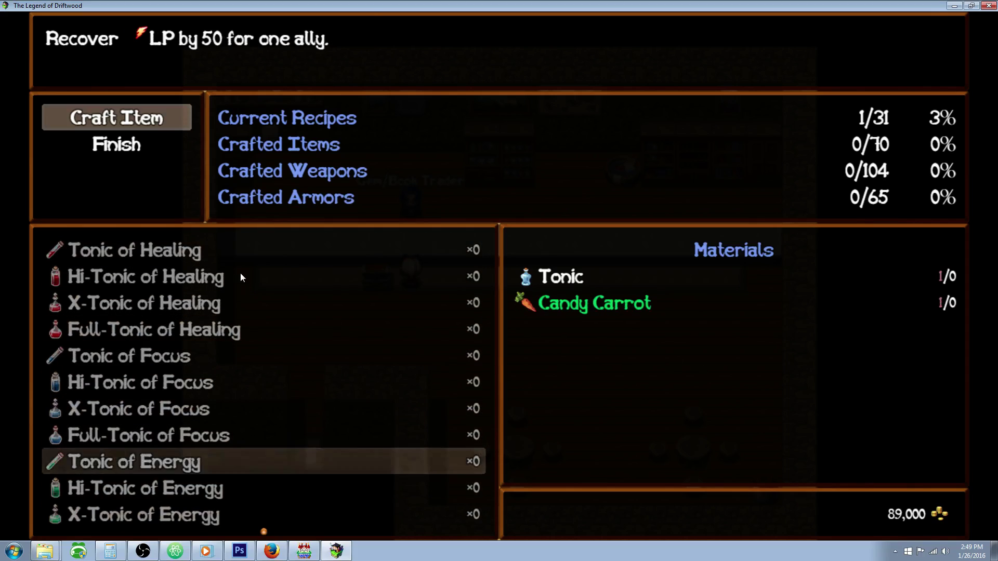
- Leave the Synthesis screen and the main menu, and walk the character one tile away from the trader's counter
{"action": "key", "text": "Escape"}
{"action": "key", "text": "Escape"}
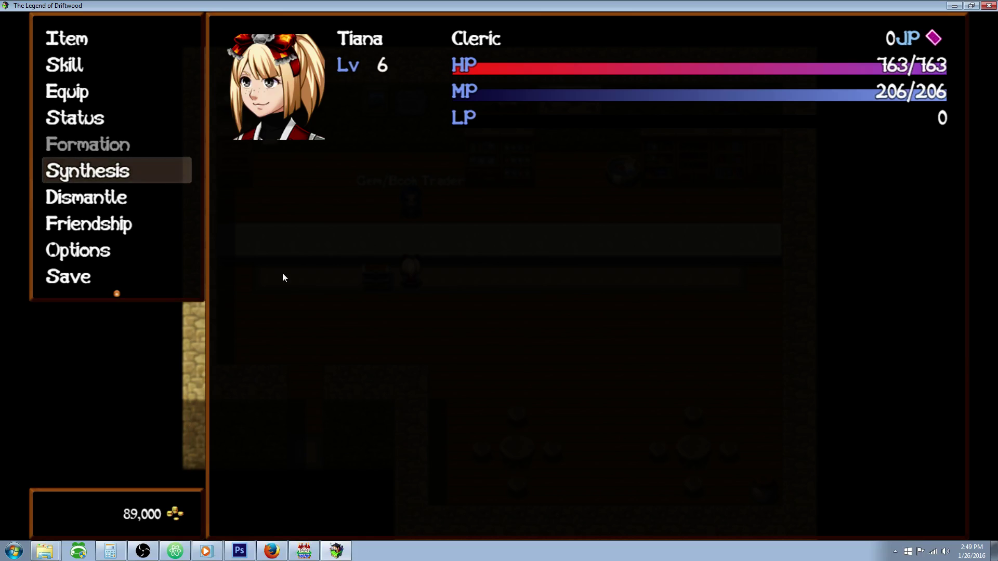
{"action": "key", "text": "Escape"}
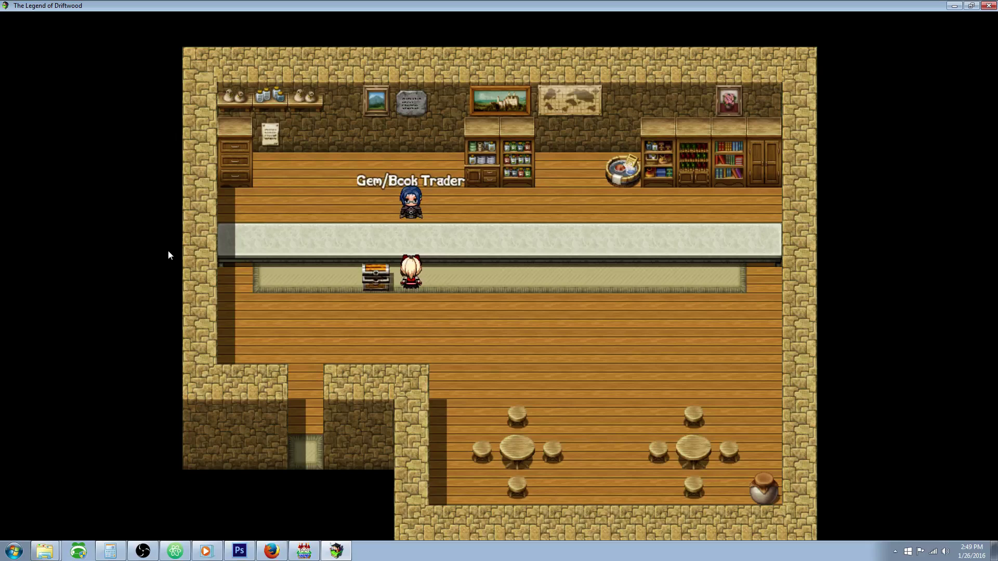
{"action": "key", "text": "Down"}
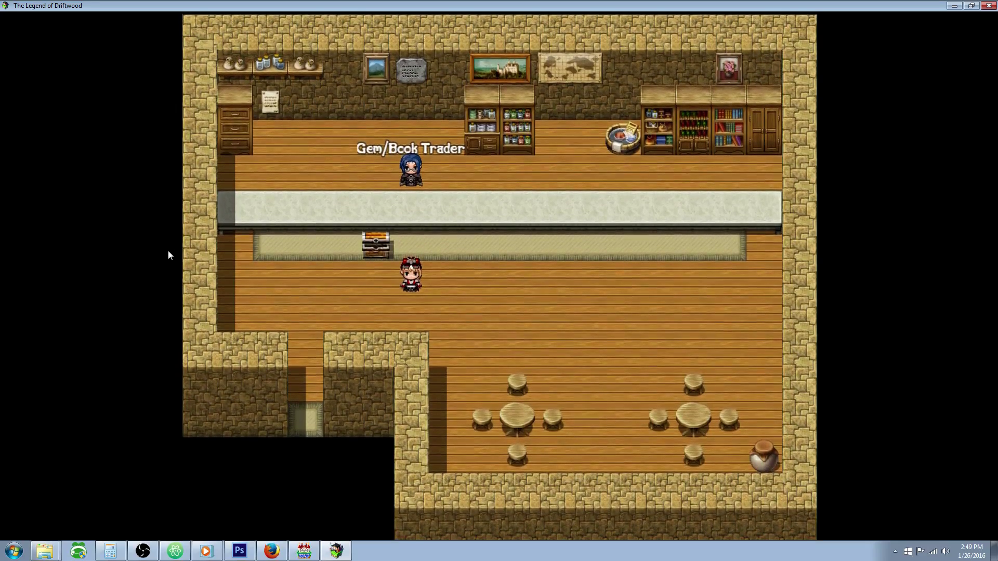